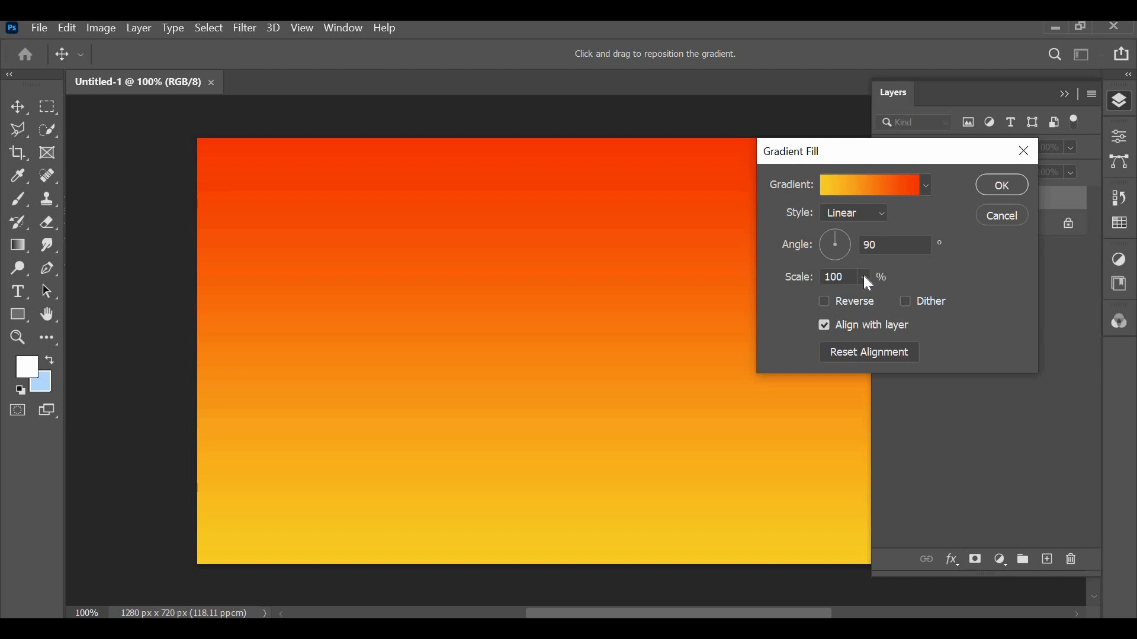
Step: Set the gradient fill to a non-reversed Radial style at 255% scale and apply it
left_click(877, 217)
left_click(850, 249)
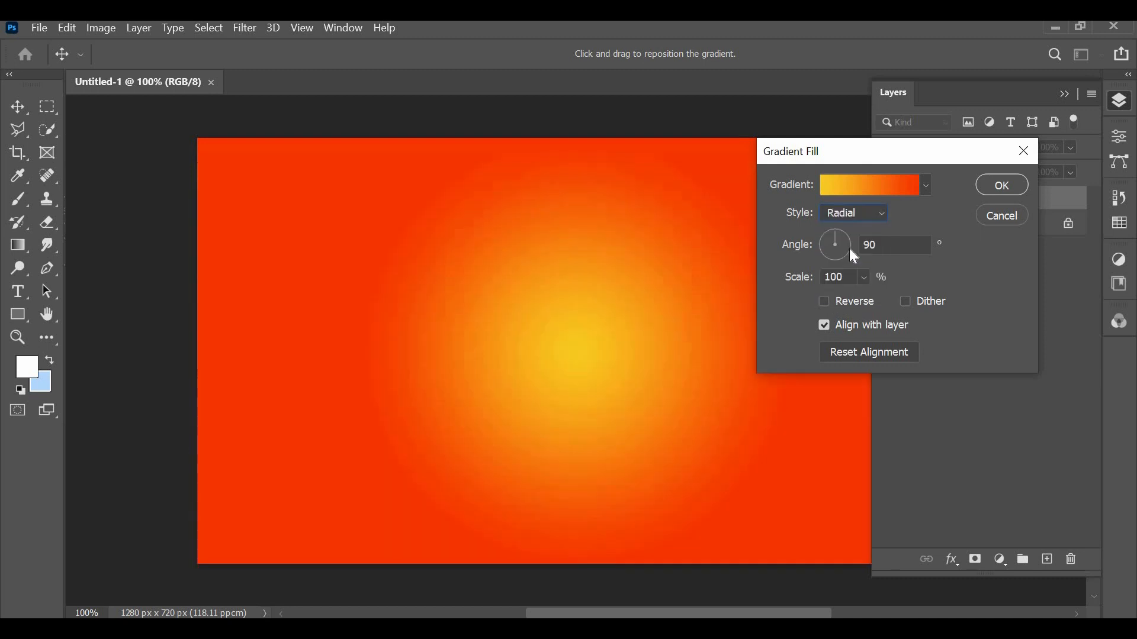
left_click(826, 303)
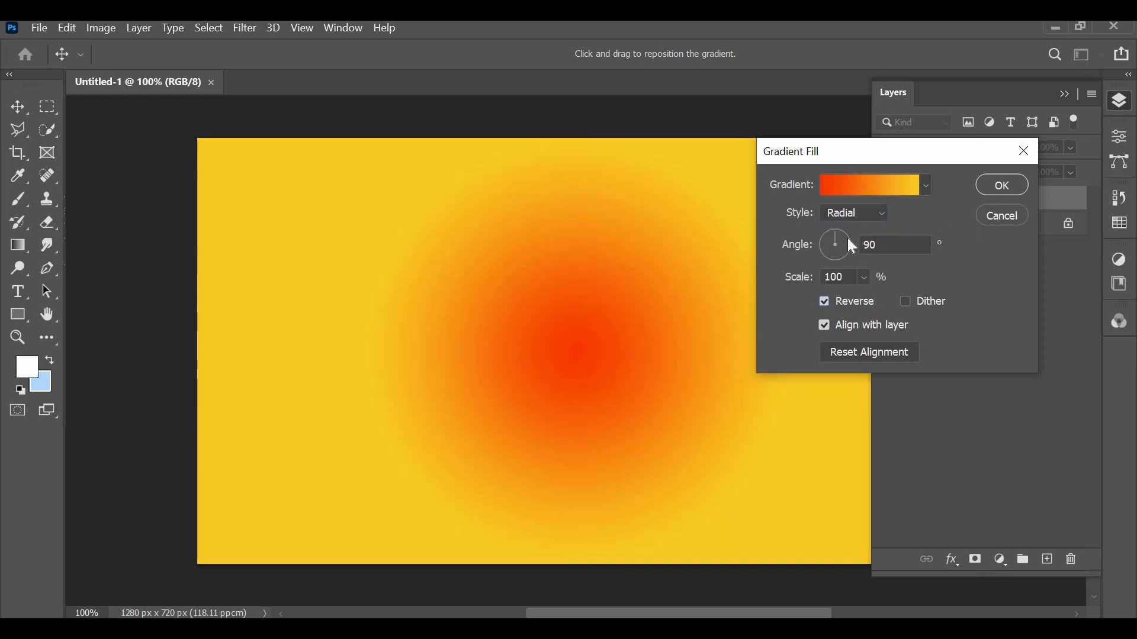
left_click_drag(800, 286, 889, 200)
left_click(826, 307)
left_click_drag(800, 277, 845, 281)
type("255")
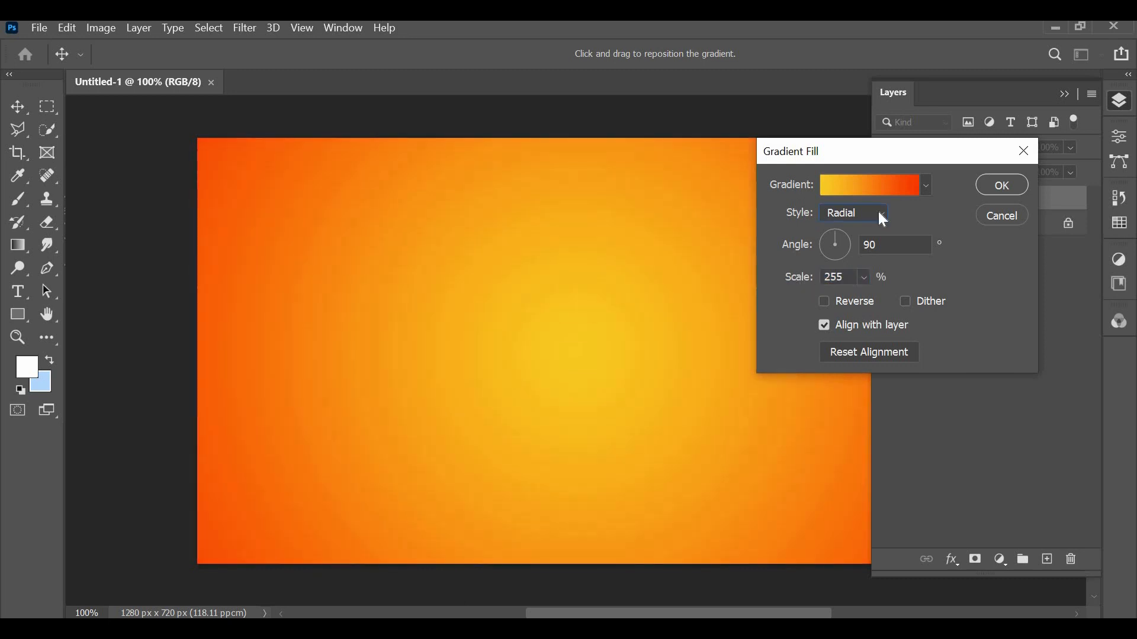
left_click(995, 191)
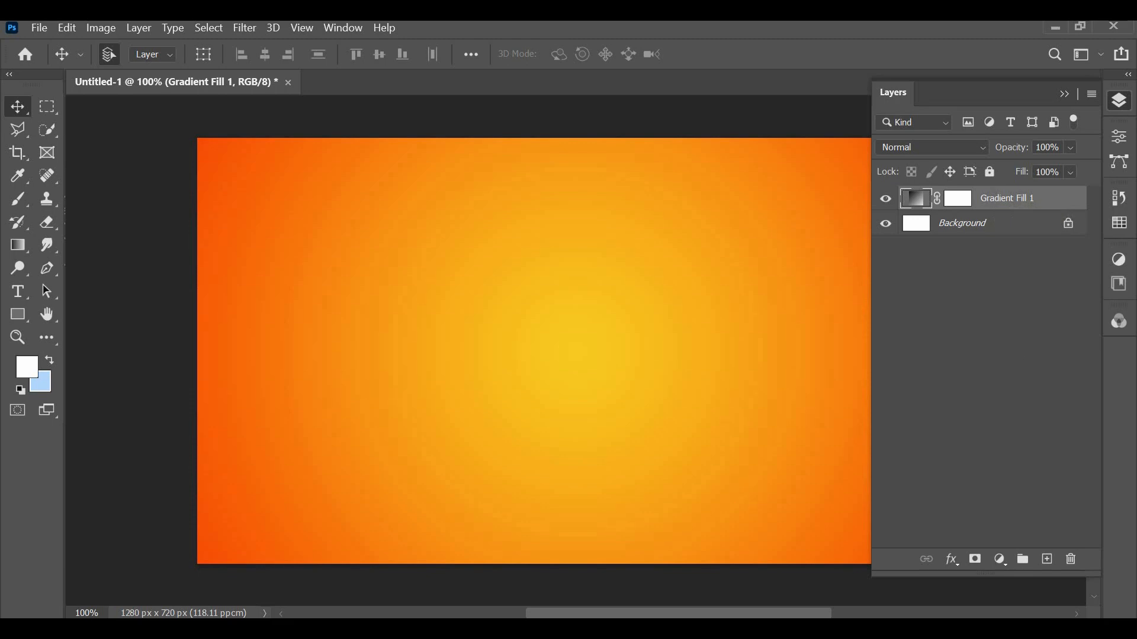
Step: Place the juice bottle image from the Downloads folder, scale it to about 19% and center it on the canvas
key("super+e")
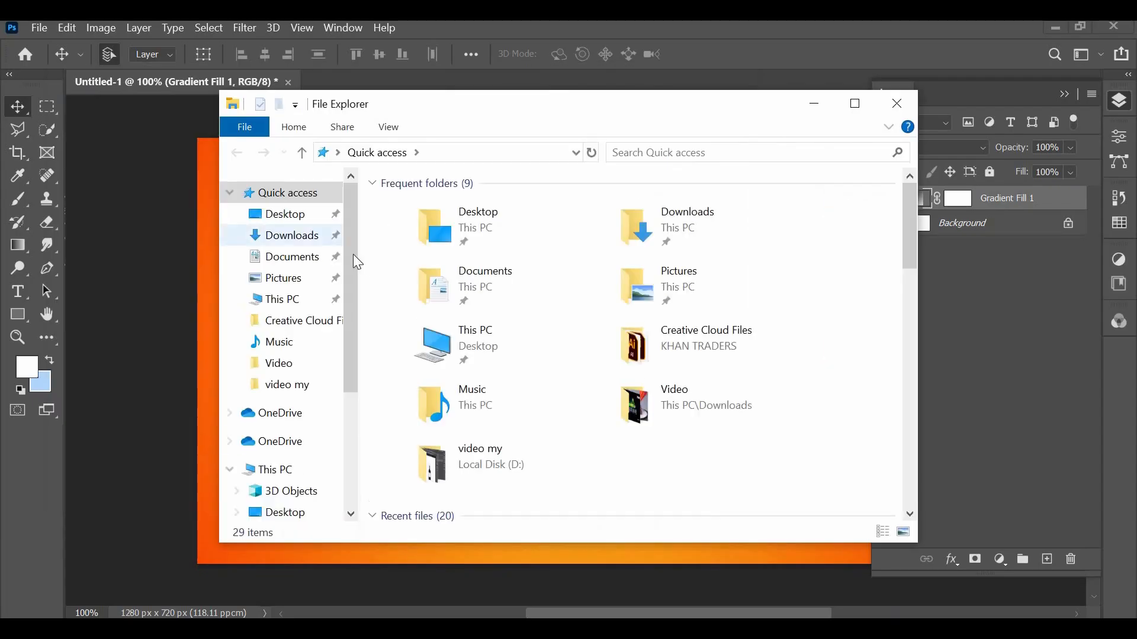
left_click(299, 236)
left_click_drag(527, 249, 209, 315)
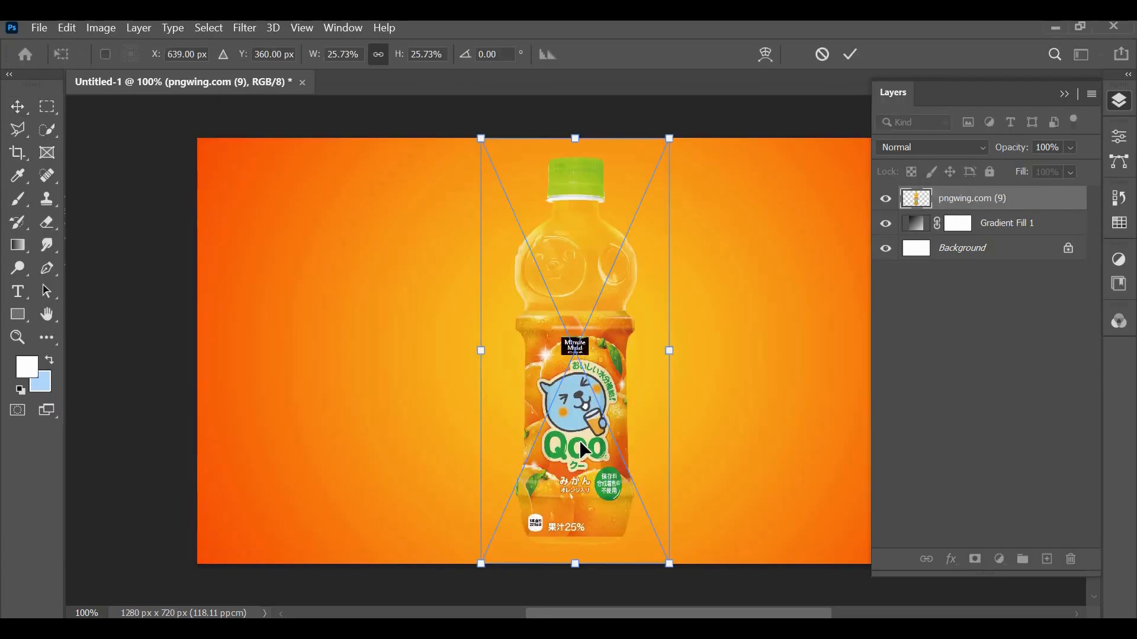
left_click_drag(634, 492, 663, 504)
left_click_drag(575, 389, 548, 376)
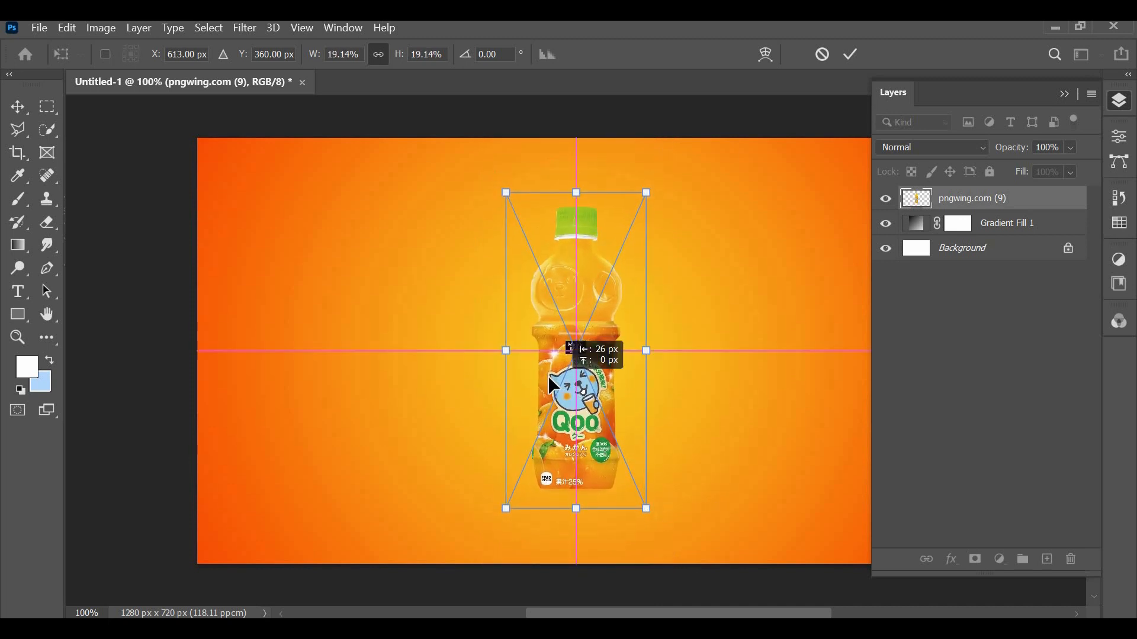
key("Return")
Step: Crop both sides of the canvas equally to a size of 987 x 720 px
key("ctrl+0")
left_click(1065, 95)
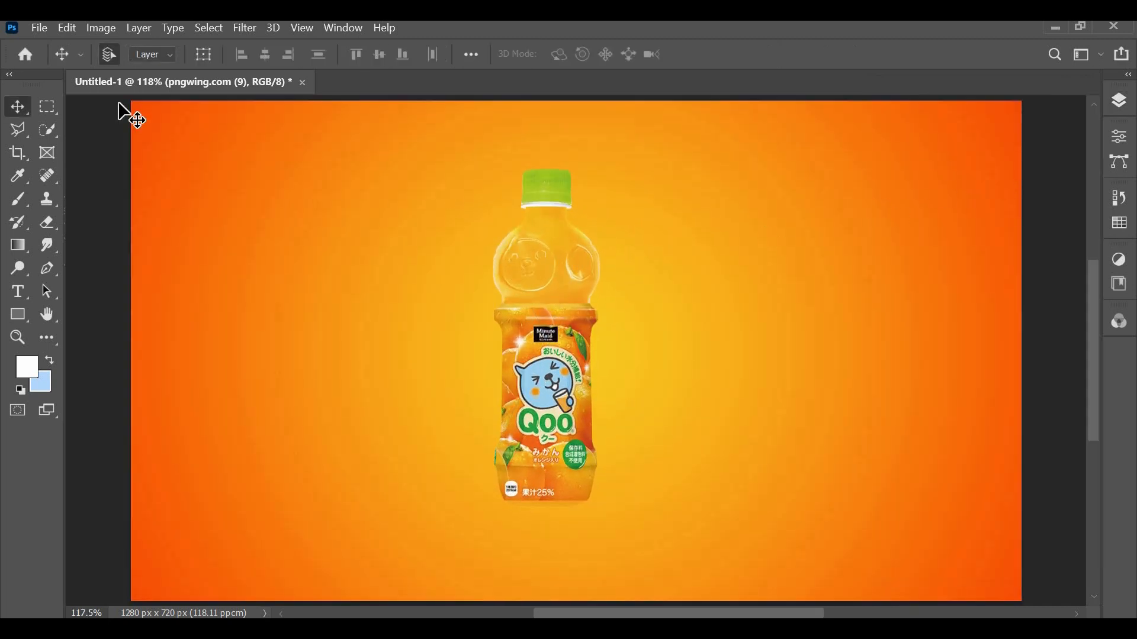
left_click(18, 154)
left_click_drag(129, 346, 232, 342)
key("Return")
Step: Move the bottle near the center of the cropped canvas, slightly lower than the middle
key("v")
left_click_drag(464, 326, 557, 374)
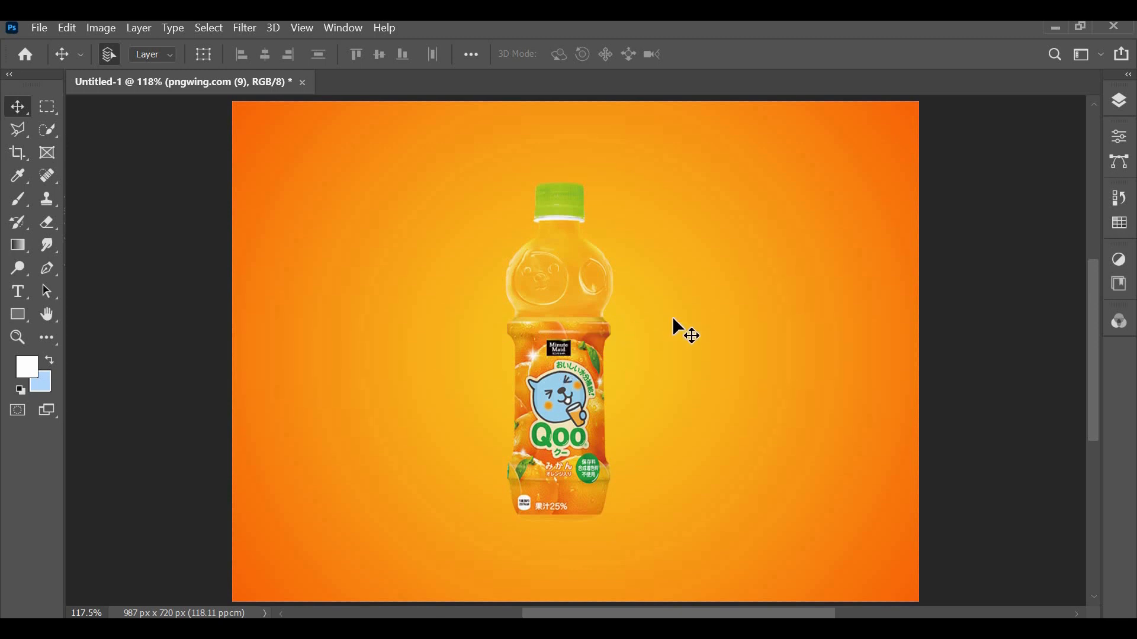
left_click(1120, 102)
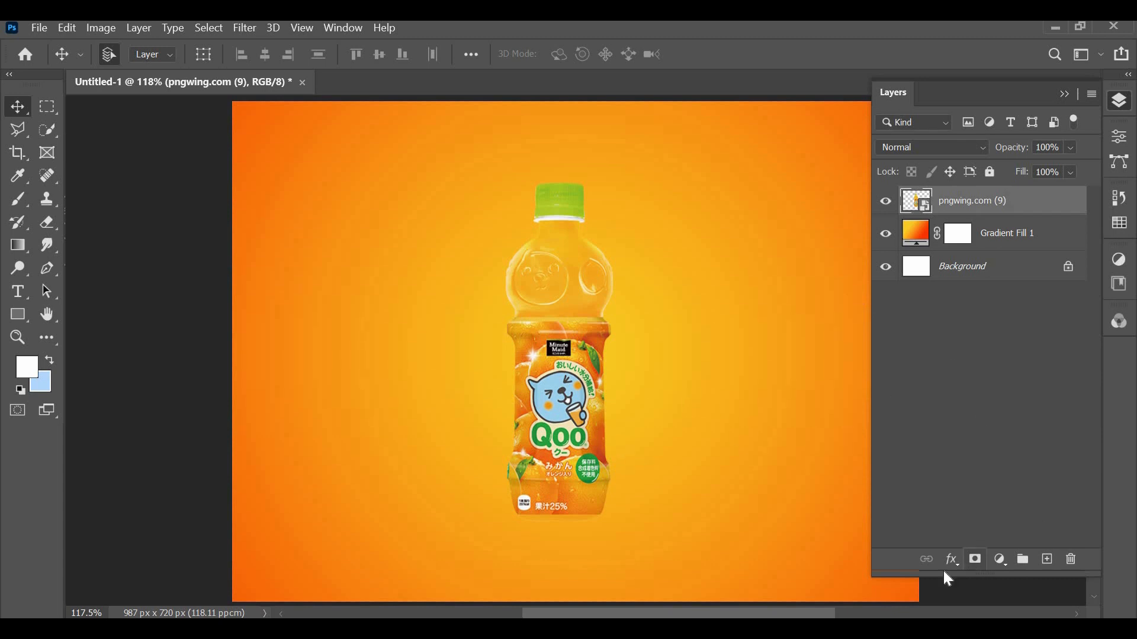
mouse_move(559, 452)
left_mouse_down()
mouse_move(562, 526)
mouse_move(552, 474)
left_mouse_up()
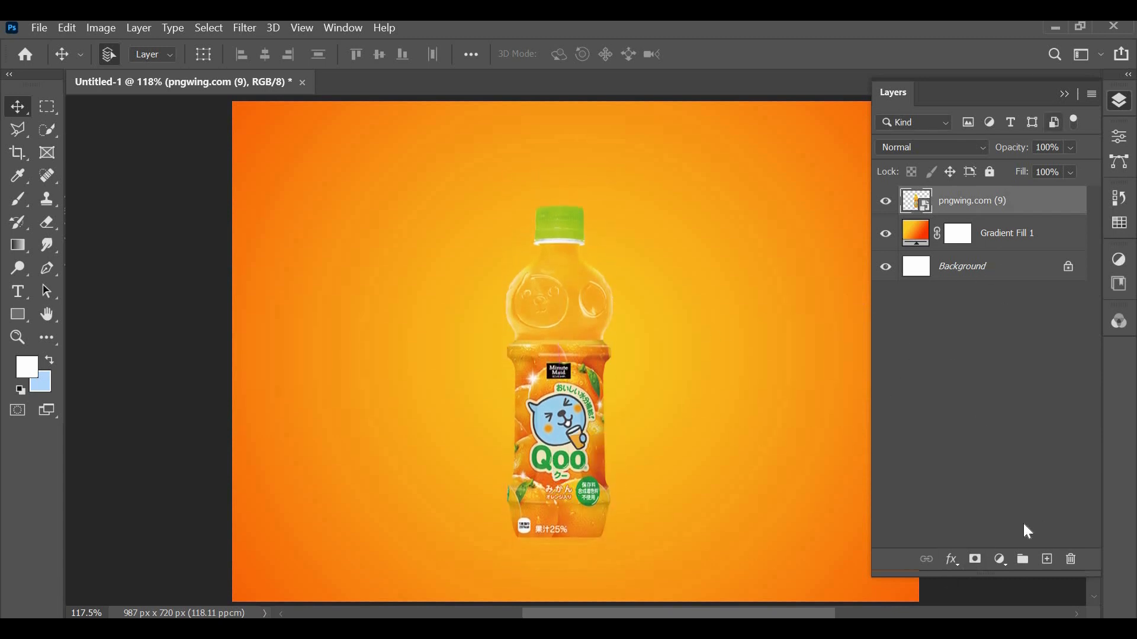
Step: Add a new layer beneath the bottle and enlarge the flattened soft brush to 200 px
left_click(1050, 561)
left_click_drag(1002, 210, 1007, 248)
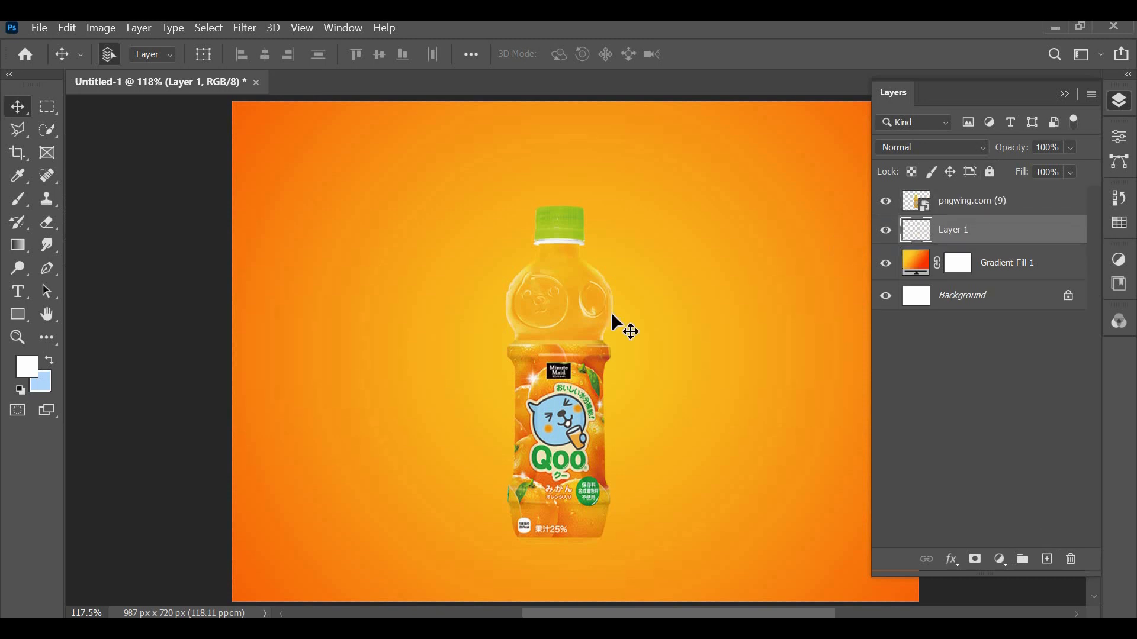
key("b")
right_click(563, 519)
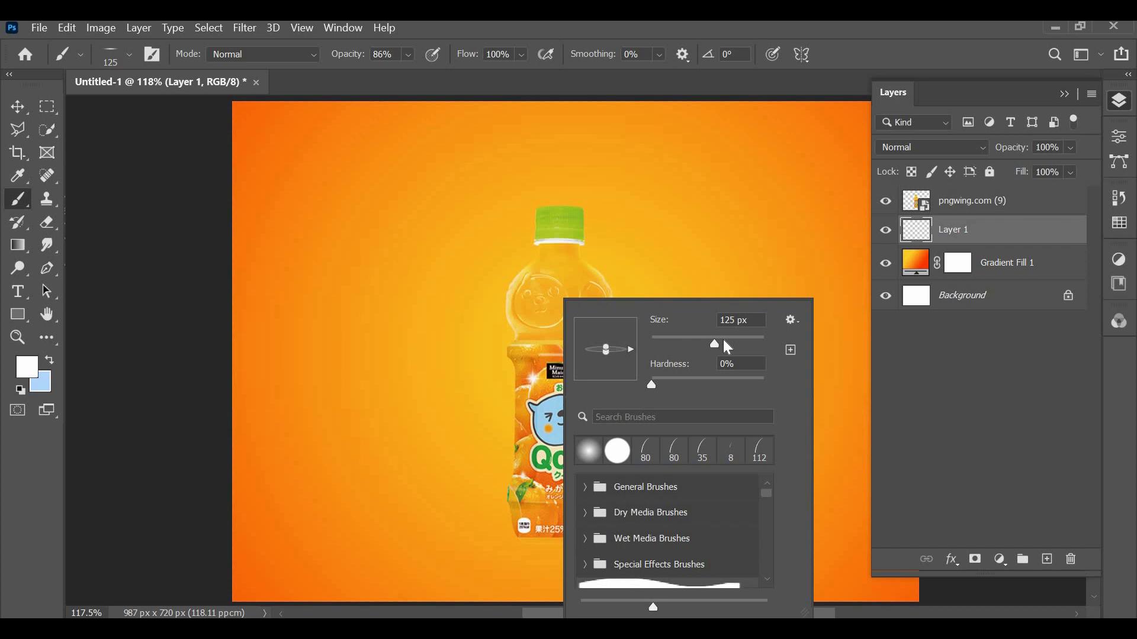
key("Escape")
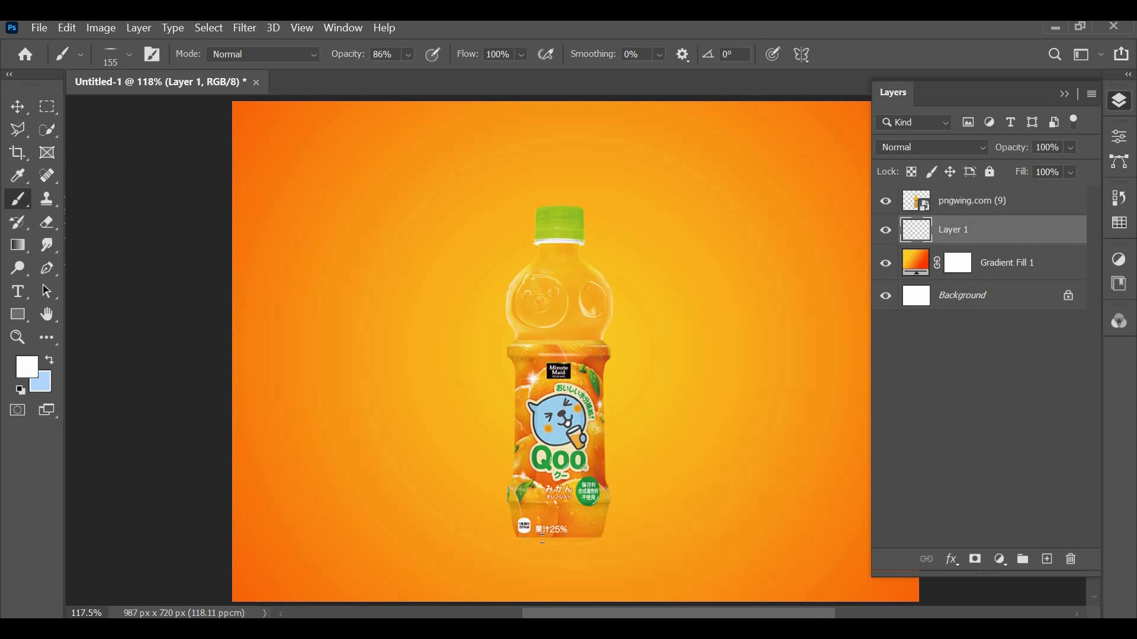
key("bracketright")
left_click(560, 521)
key("ctrl+z")
key("ctrl+shift+z")
key("ctrl+z")
Step: Paint a black shadow under the bottle's base on the new layer and set the layer opacity to 52%
left_click(20, 391)
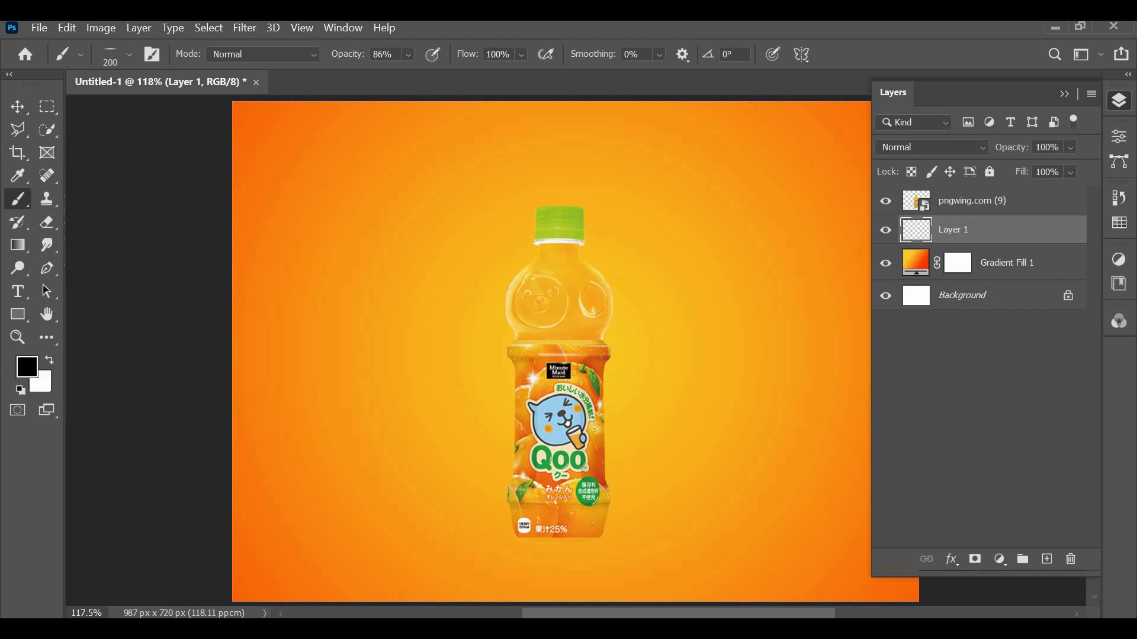
left_click(560, 544)
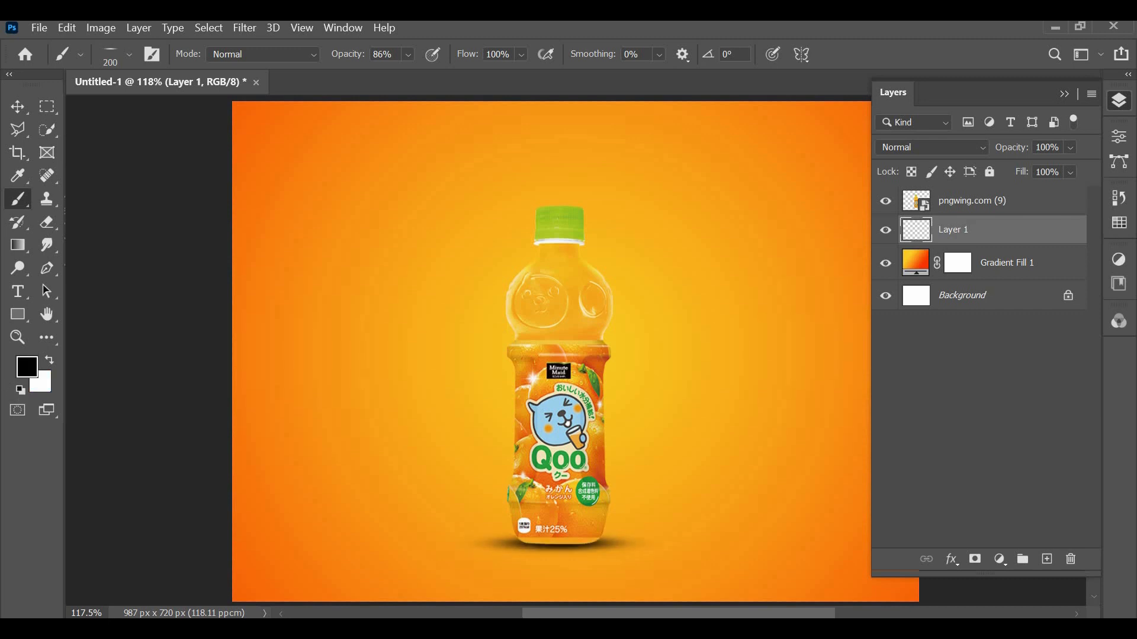
mouse_move(1009, 155)
left_mouse_down()
mouse_move(989, 154)
mouse_move(1003, 155)
left_mouse_up()
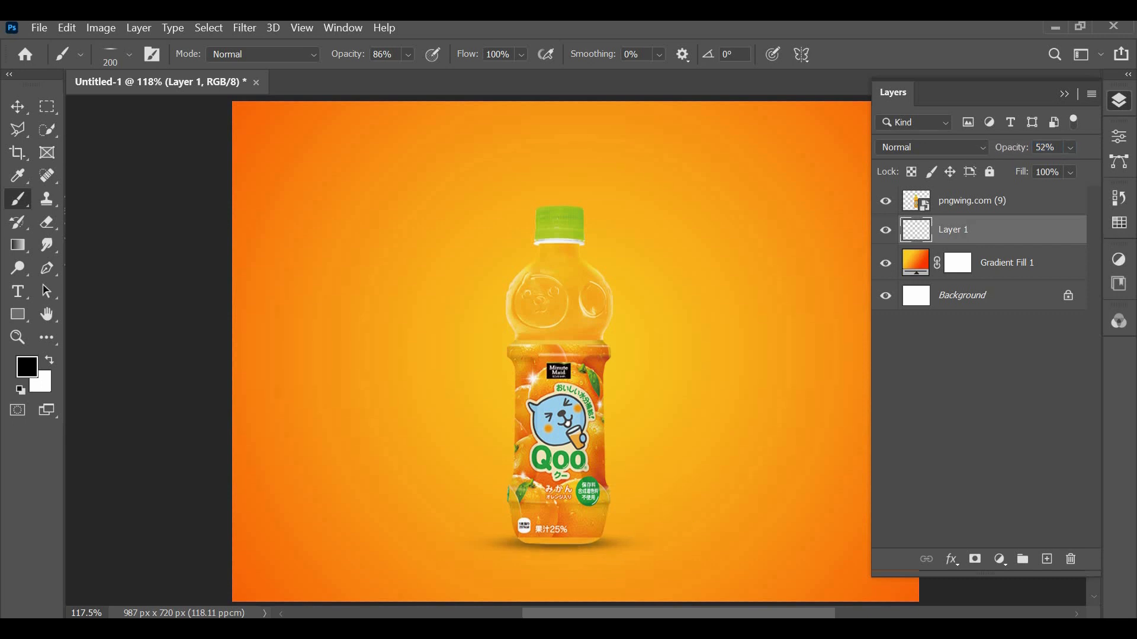
Step: Nudge the shadow up slightly with Free Transform so it sits closer to the bottle's base
key("v")
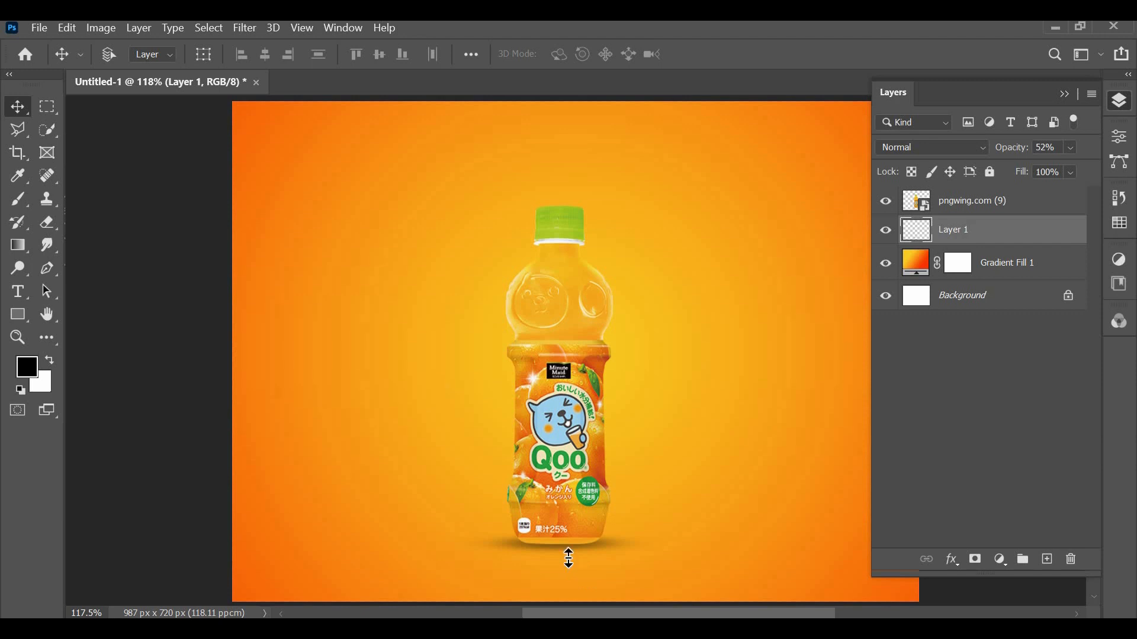
key("ctrl+t")
key("shift+Up")
key("Down")
key("Down")
key("Down")
key("Down")
key("Down")
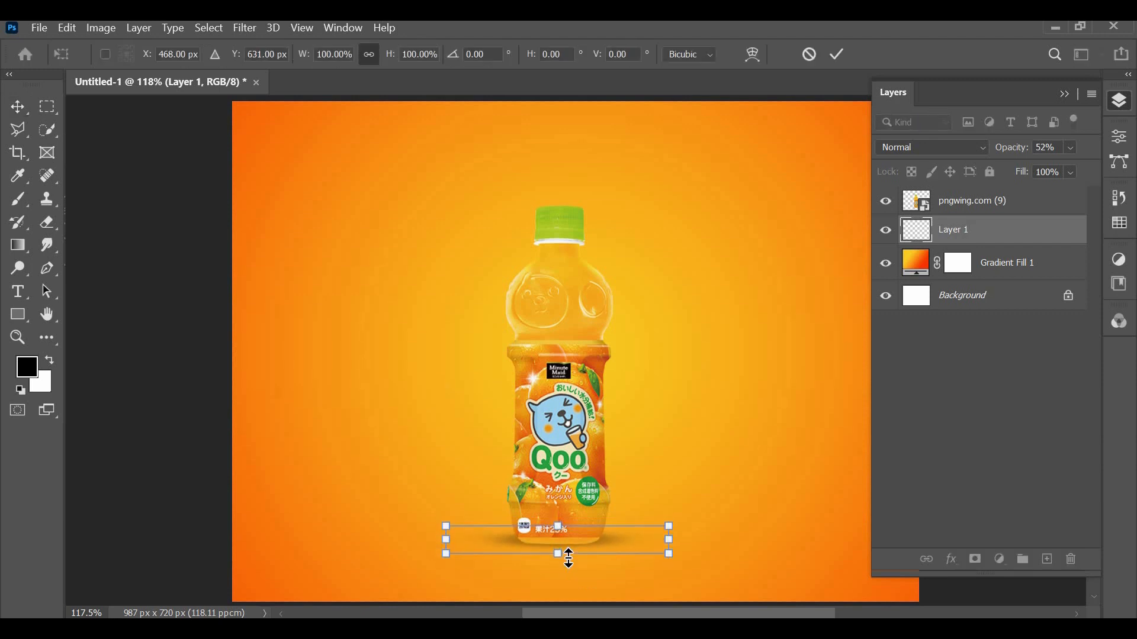
key("Return")
Step: Add a Levels adjustment above the bottle layer and lower its white output level to darken the image
left_click(983, 202)
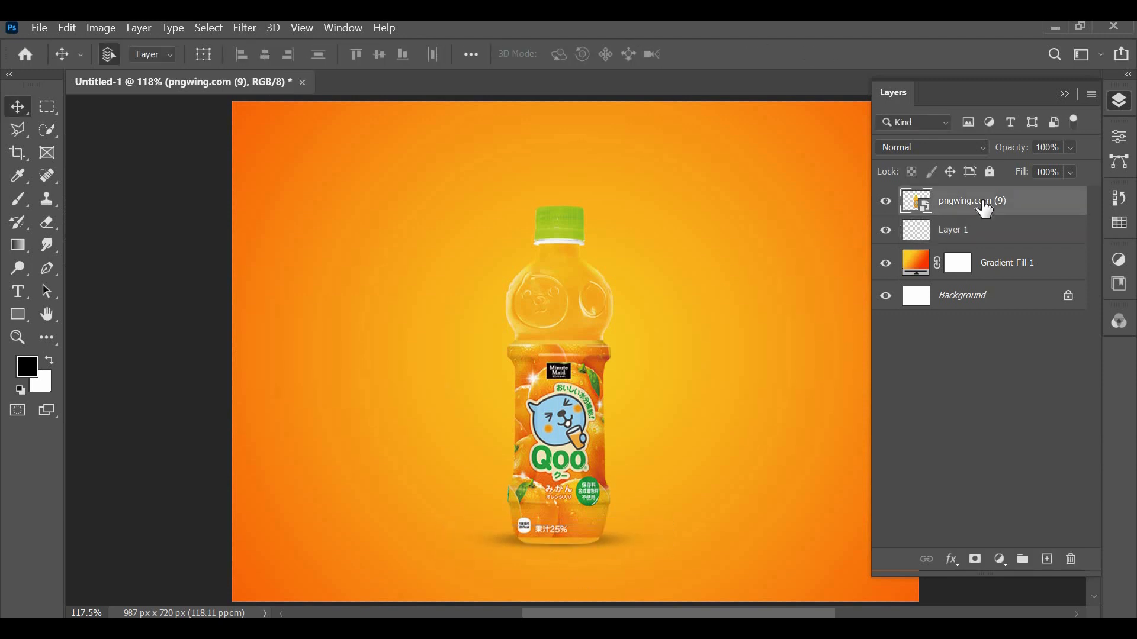
left_click(1000, 566)
left_click(1019, 306)
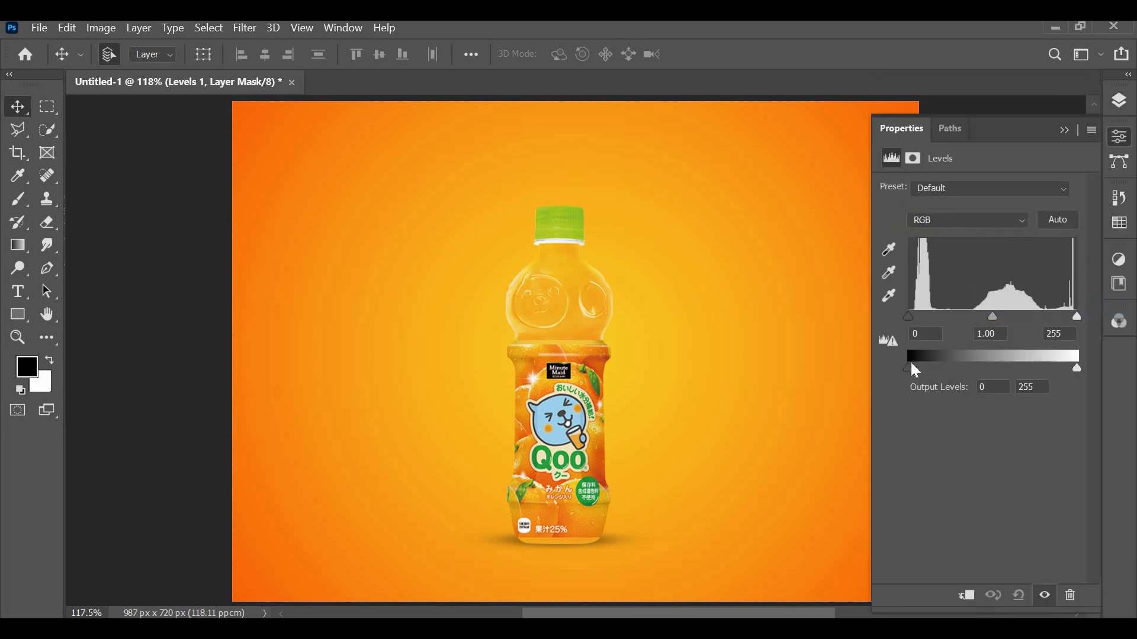
left_click_drag(910, 364, 927, 363)
key("ctrl+z")
left_click_drag(1076, 370, 1038, 370)
Step: Invert the Levels adjustment's mask to black and clip the adjustment to the bottle layer
left_click(1118, 101)
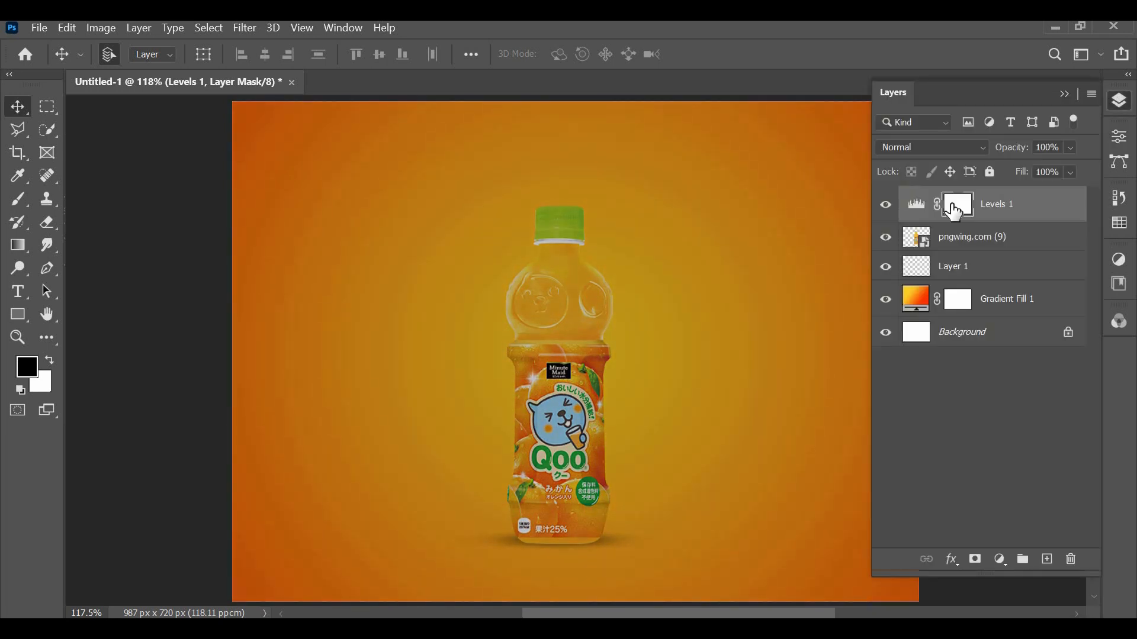
key("ctrl+i")
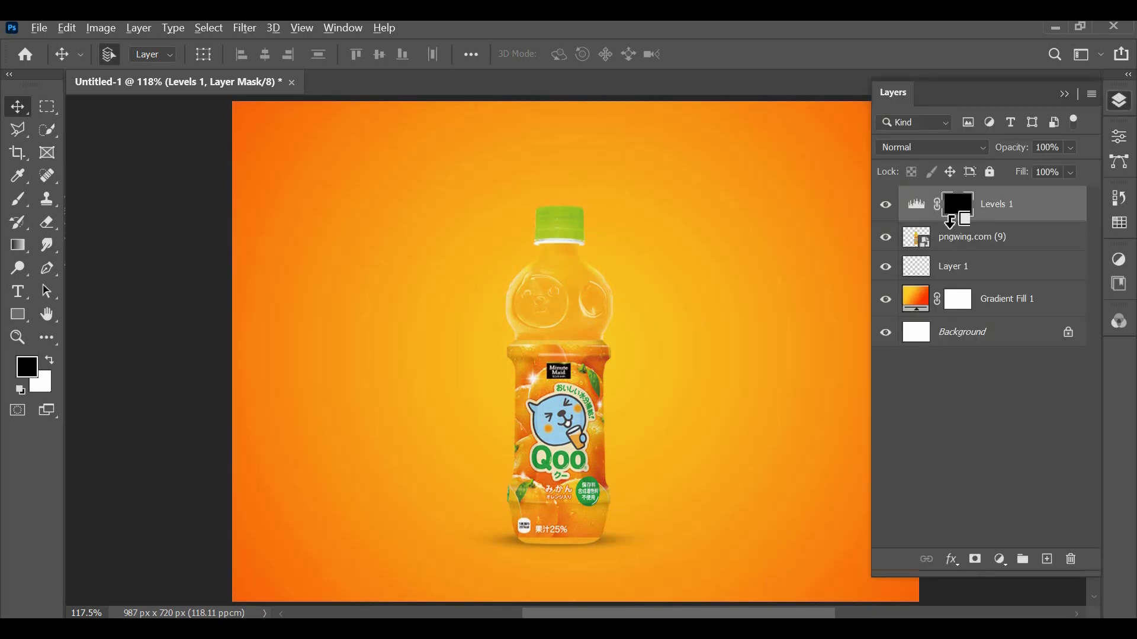
left_click(951, 223, "alt")
Step: Paint white on the Levels mask with a soft round brush to shade the bottle's right edge and neck
key("b")
right_click(581, 299)
left_click(636, 452)
key("Return")
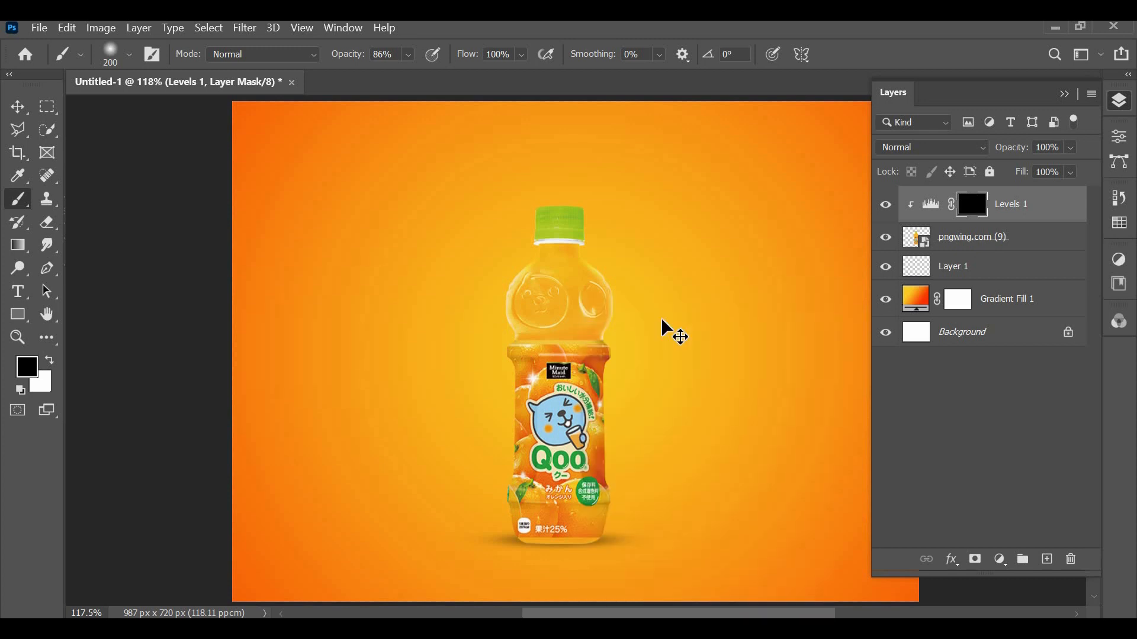
key("x")
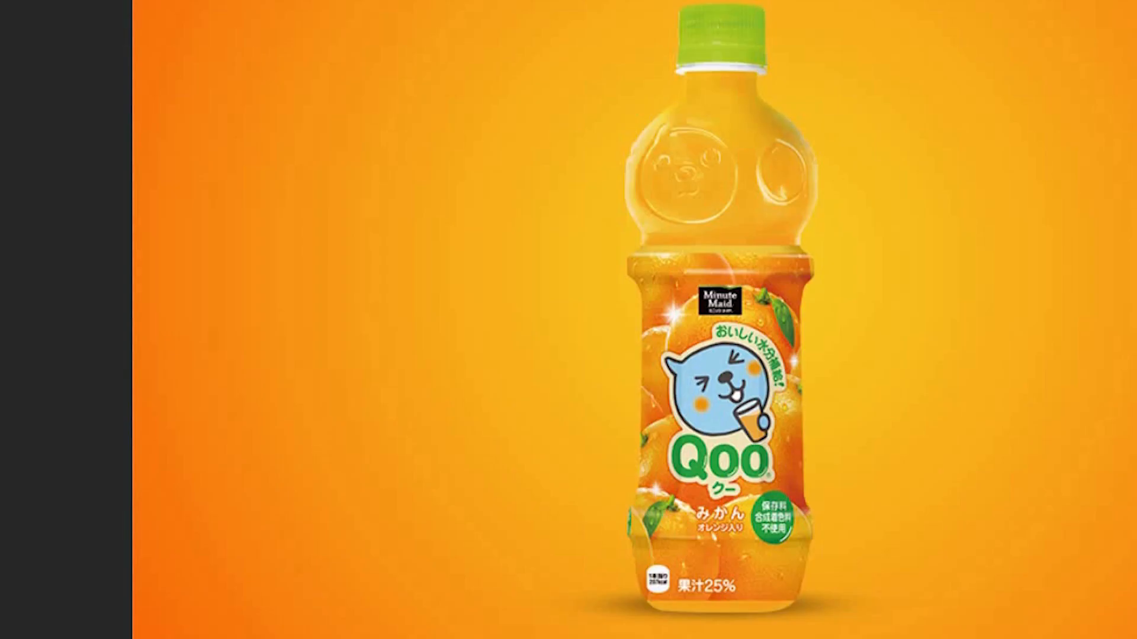
left_click_drag(760, 89, 796, 133)
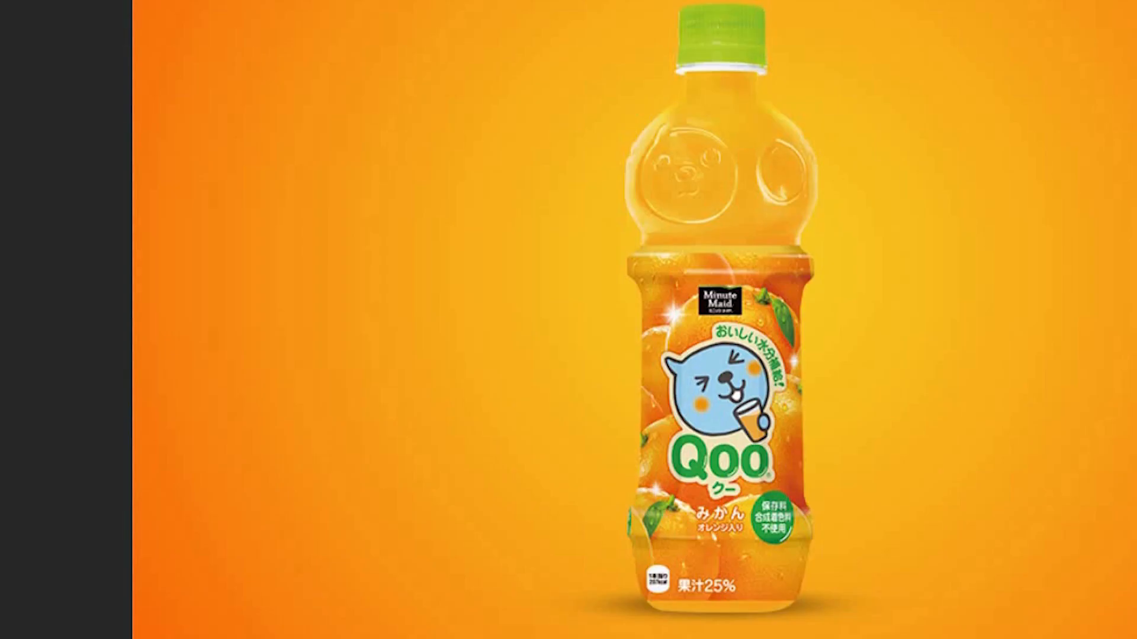
mouse_move(805, 91)
left_mouse_down()
mouse_move(843, 174)
mouse_move(851, 279)
mouse_move(840, 324)
mouse_move(855, 445)
mouse_move(832, 568)
left_mouse_up()
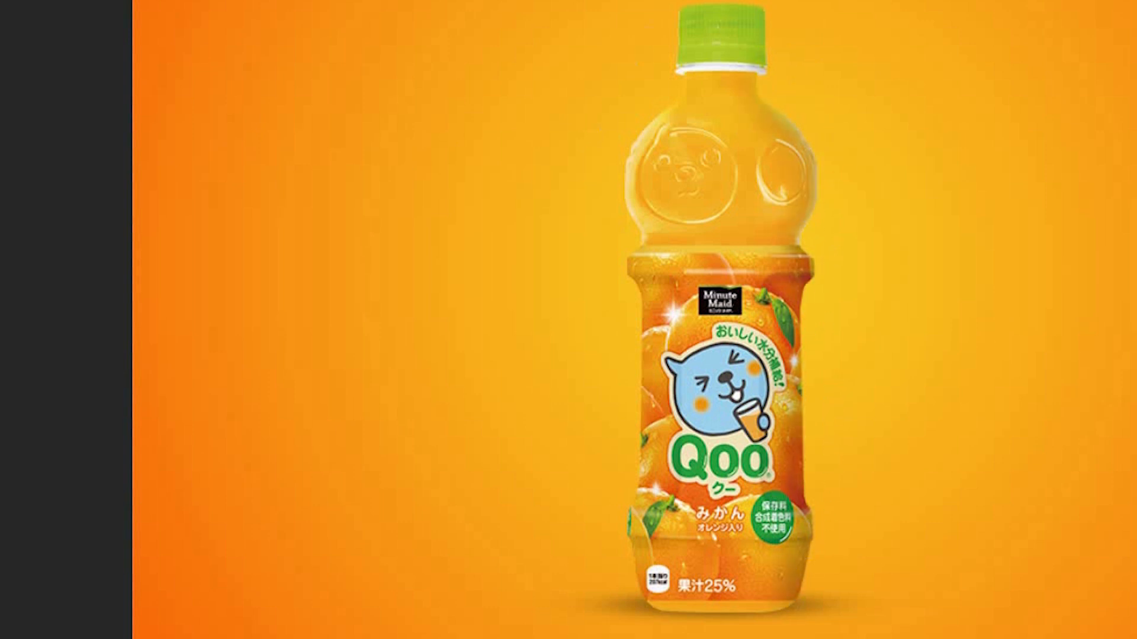
left_click_drag(788, 44, 784, 68)
Step: Paint the Levels mask along the bottle's left edge to shade it down to the base, undoing unwanted strokes
mouse_move(642, 42)
left_mouse_down()
mouse_move(643, 92)
mouse_move(585, 200)
mouse_move(586, 271)
left_mouse_up()
left_click_drag(608, 409, 601, 451)
key("ctrl+z")
mouse_move(597, 285)
left_mouse_down()
mouse_move(600, 588)
mouse_move(629, 634)
left_mouse_up()
key("ctrl+z")
left_click_drag(600, 334, 598, 613)
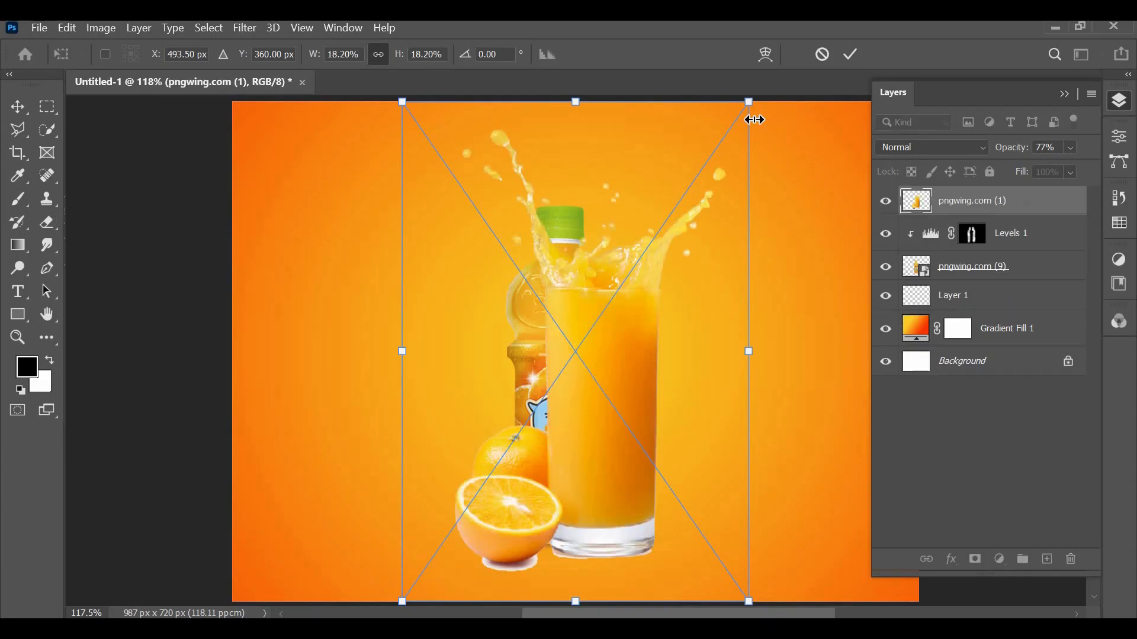
Step: Scale down the juice glass and oranges image and place it in front of the bottle's lower right side
left_click_drag(669, 244, 636, 264)
left_click_drag(596, 361, 639, 480)
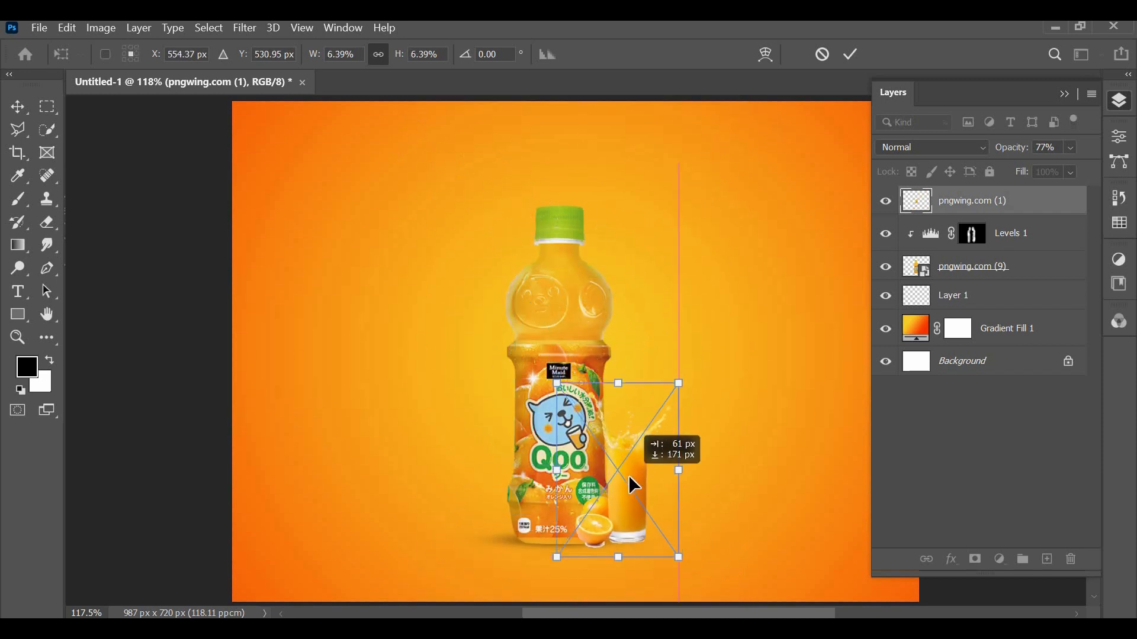
mouse_move(687, 370)
left_mouse_down()
mouse_move(695, 359)
mouse_move(685, 355)
left_mouse_up()
left_click_drag(616, 515, 601, 515)
key("Return")
Step: Outline the white patch under the halved orange with the Pen tool and convert the path to a selection
key("b")
key("ctrl+plus")
key("ctrl+plus")
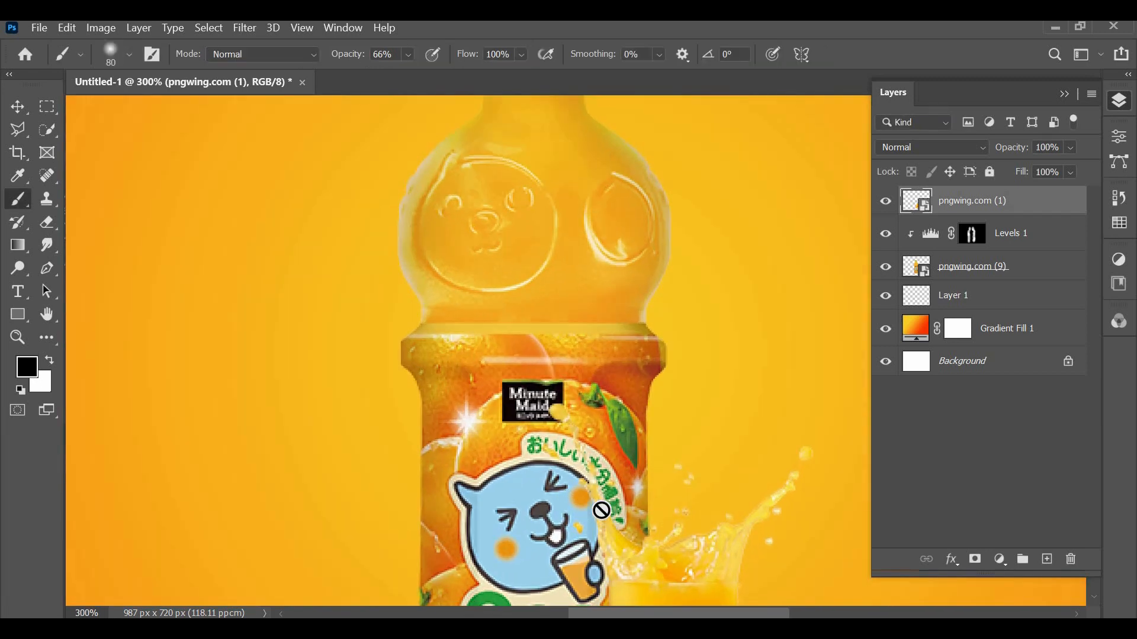
scroll(602, 511, "down", 6)
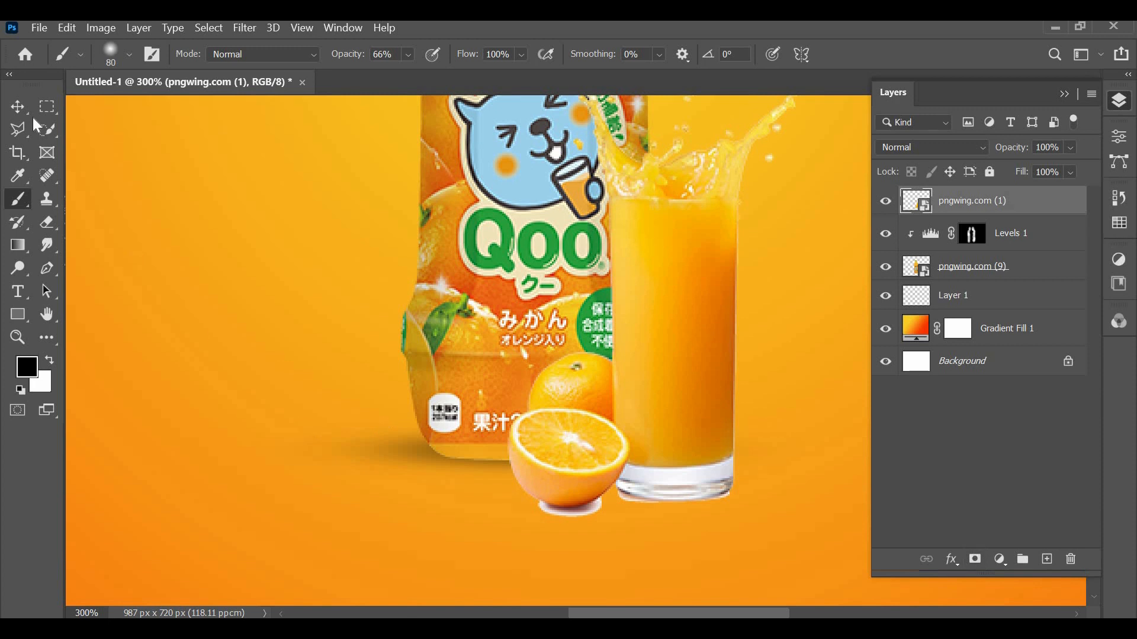
right_click(18, 130)
left_click(40, 219)
left_click(46, 269)
left_click(539, 502)
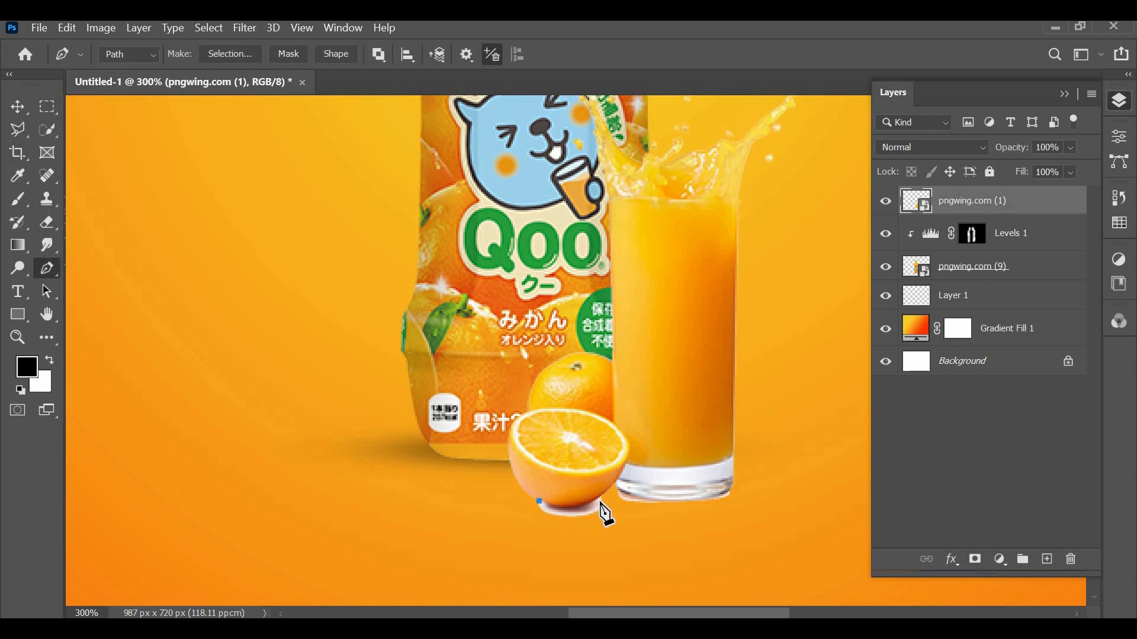
left_click(619, 546)
left_click(530, 553)
left_click(523, 501)
left_click(539, 501)
key("ctrl+Return")
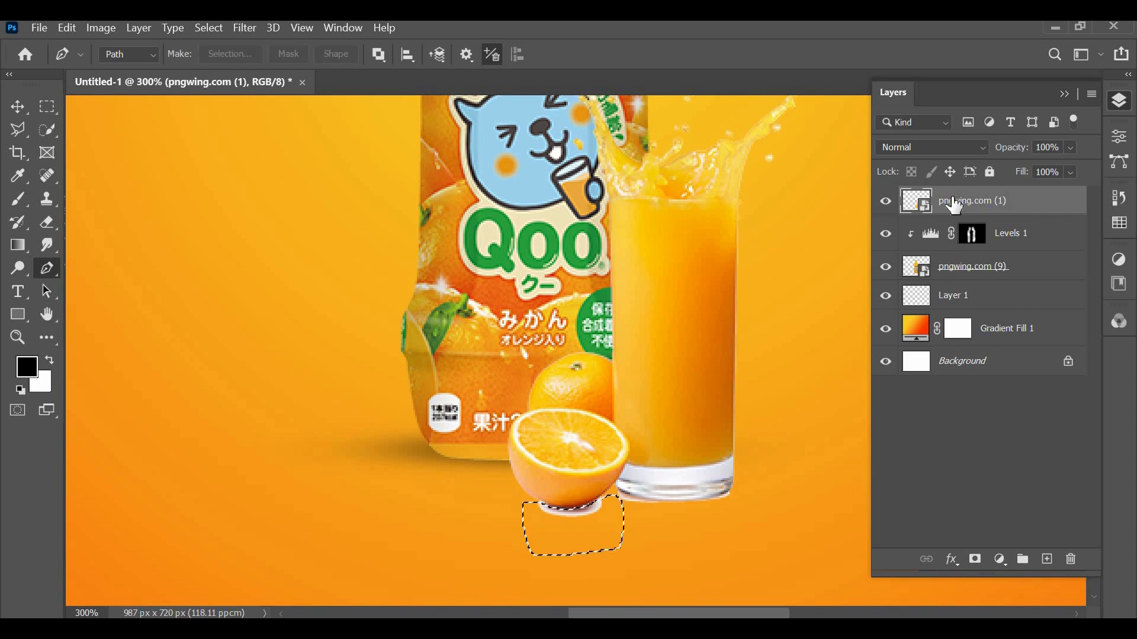
Step: Try to delete the selected patch under the orange, and rasterize the juice glass layer
key("Delete")
key("Return")
right_click(1002, 202)
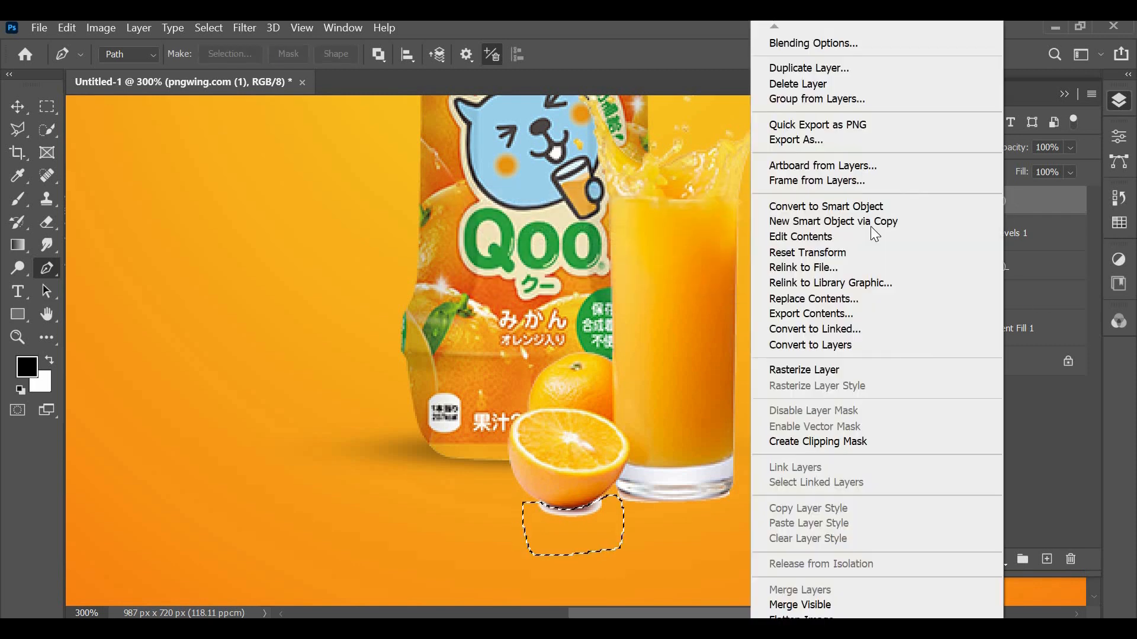
key("Escape")
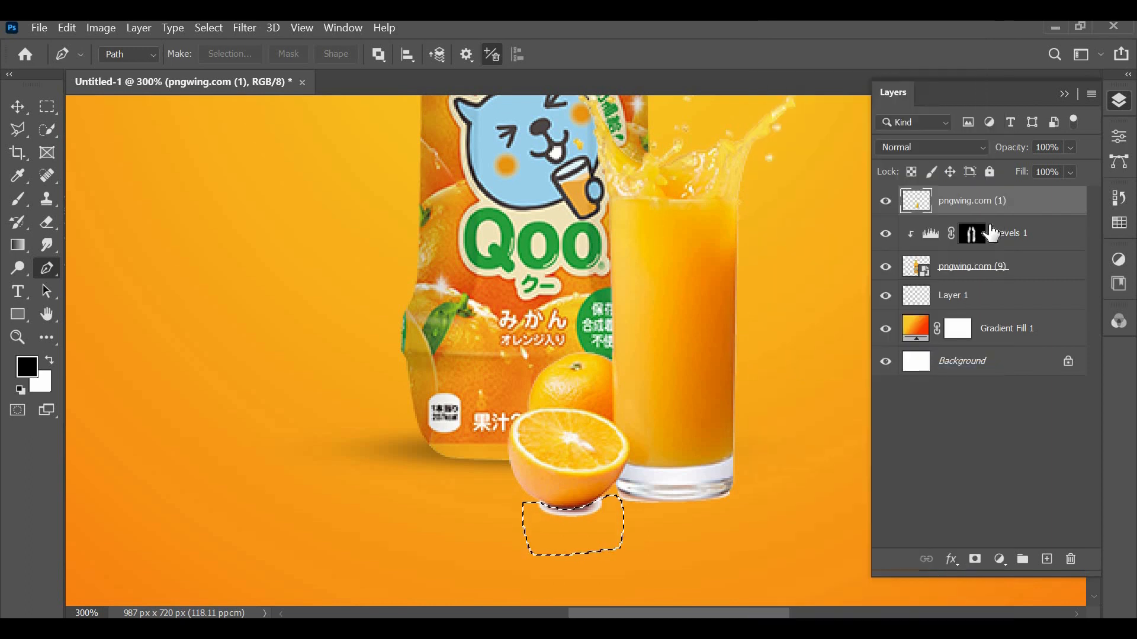
Step: Clear the selection, add a layer below the juice glass layer, and paint a flattened soft shadow under the halved orange at 66% opacity
key("ctrl+d")
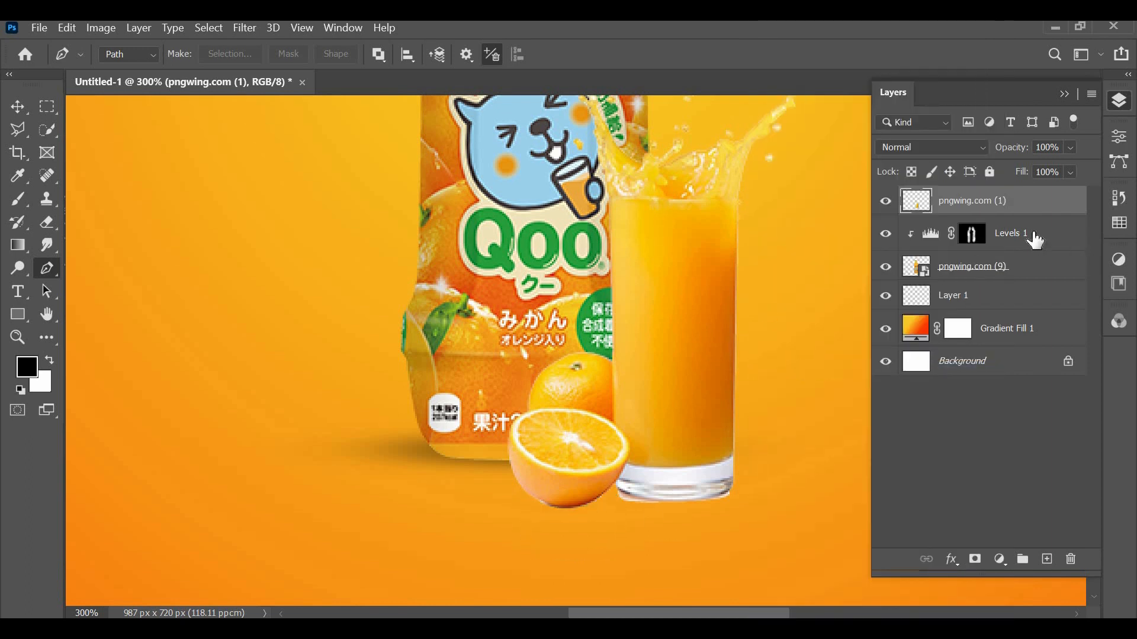
left_click(1048, 561)
left_click_drag(995, 209, 1003, 249)
key("b")
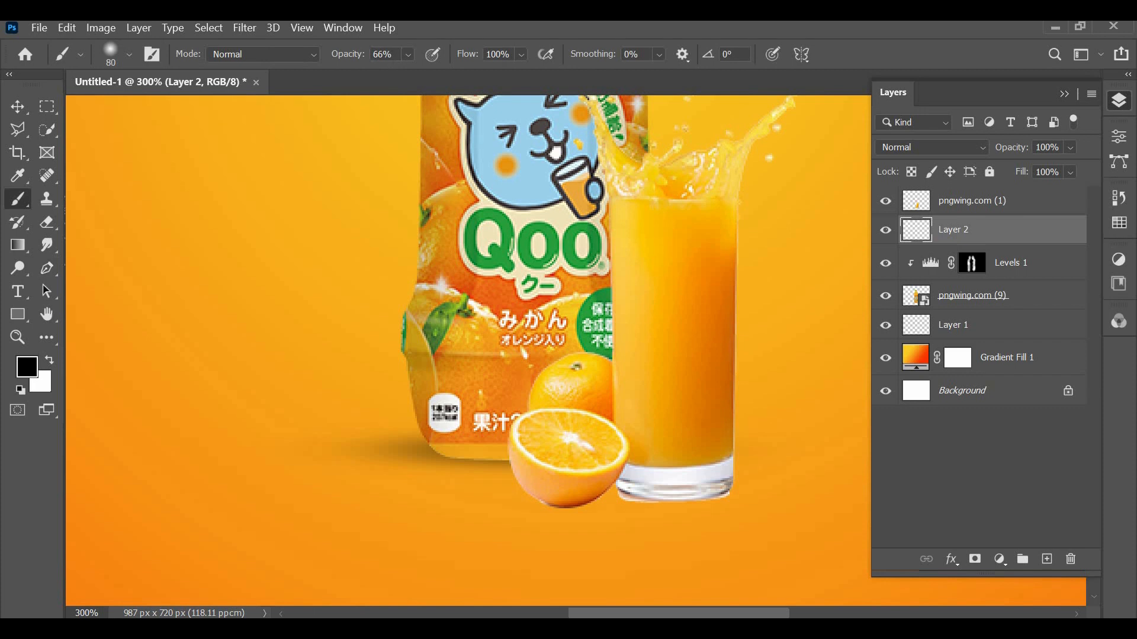
right_click(579, 503)
left_click(628, 452)
key("Return")
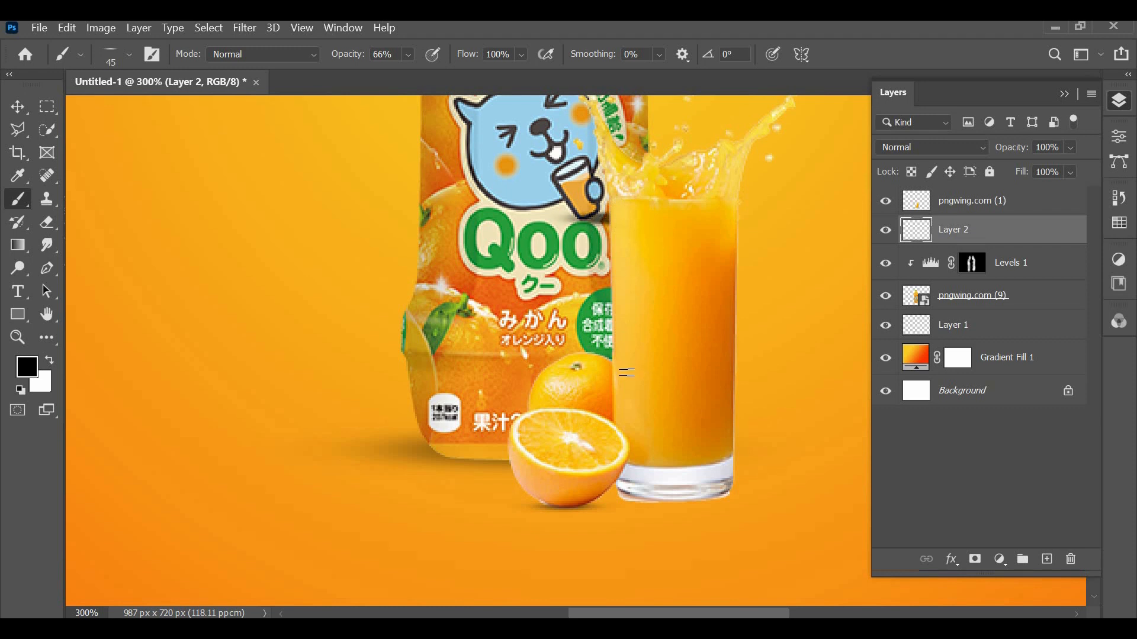
Step: Add a layer below the juice glass image and brush soft shadows along both sides of the glass with a 9 px brush at 47% opacity
left_click(1046, 560)
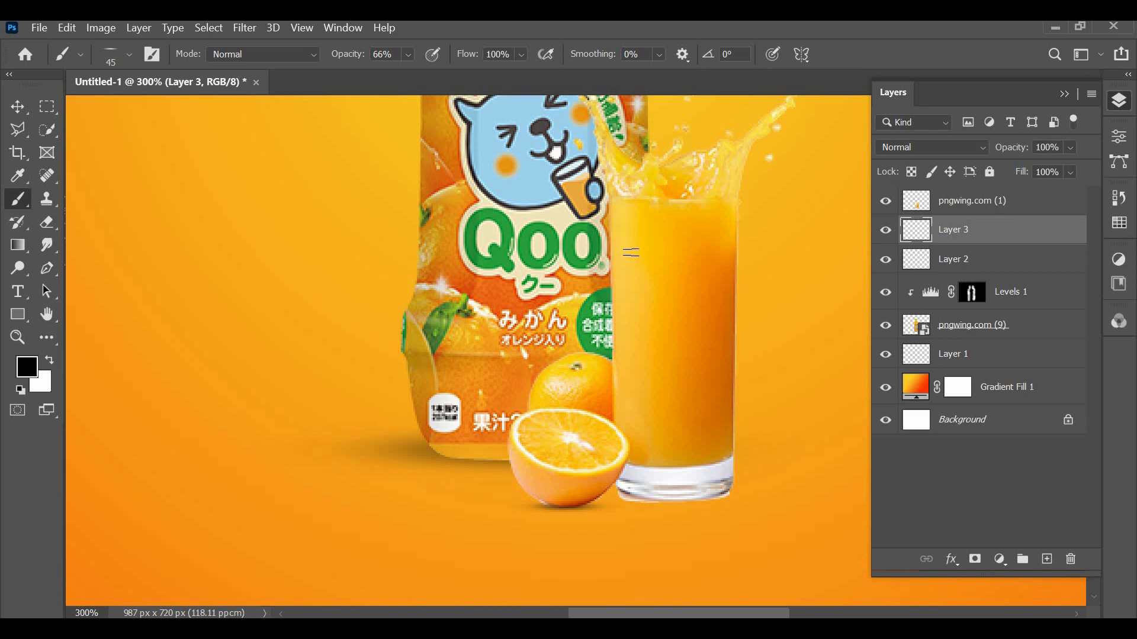
right_click(502, 370)
double_click(508, 457)
left_click_drag(343, 53, 331, 53)
left_click_drag(613, 222, 641, 355)
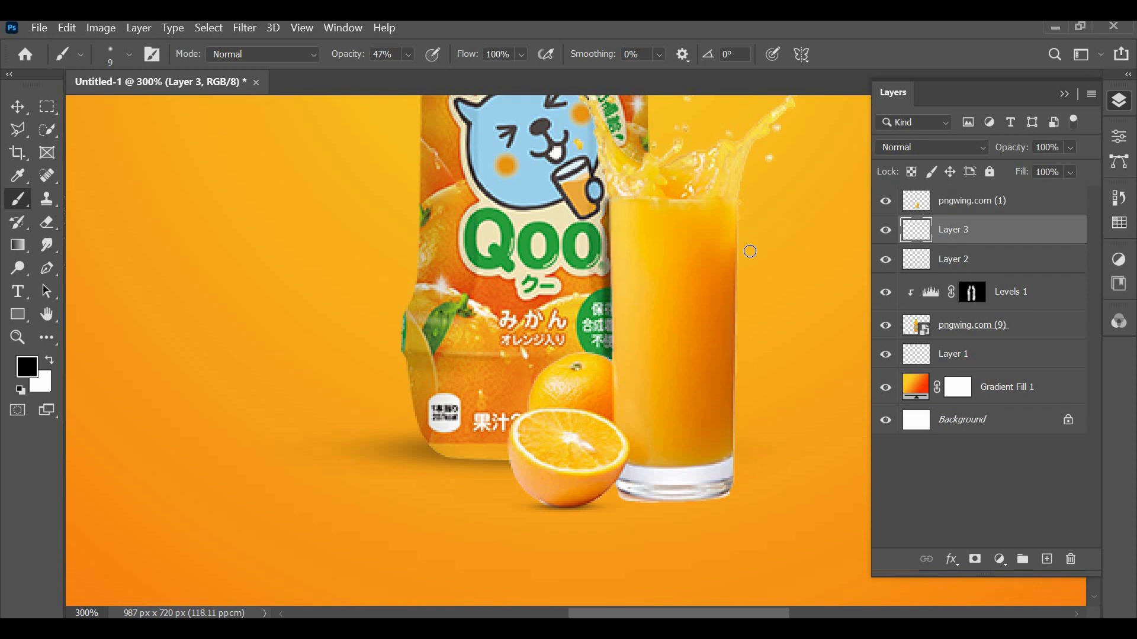
mouse_move(736, 204)
left_mouse_down()
mouse_move(749, 405)
mouse_move(740, 482)
left_mouse_up()
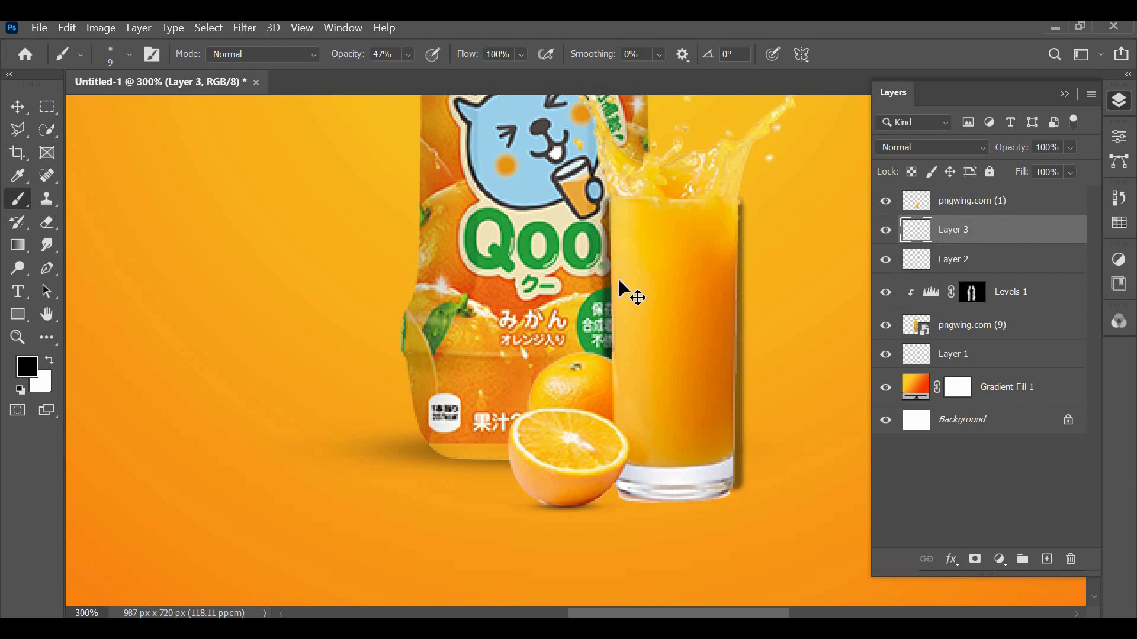
Step: Scale the glass's side-shadow layer down to about 96% so it sits closer behind the glass
key("ctrl+t")
left_click_drag(746, 498, 740, 495)
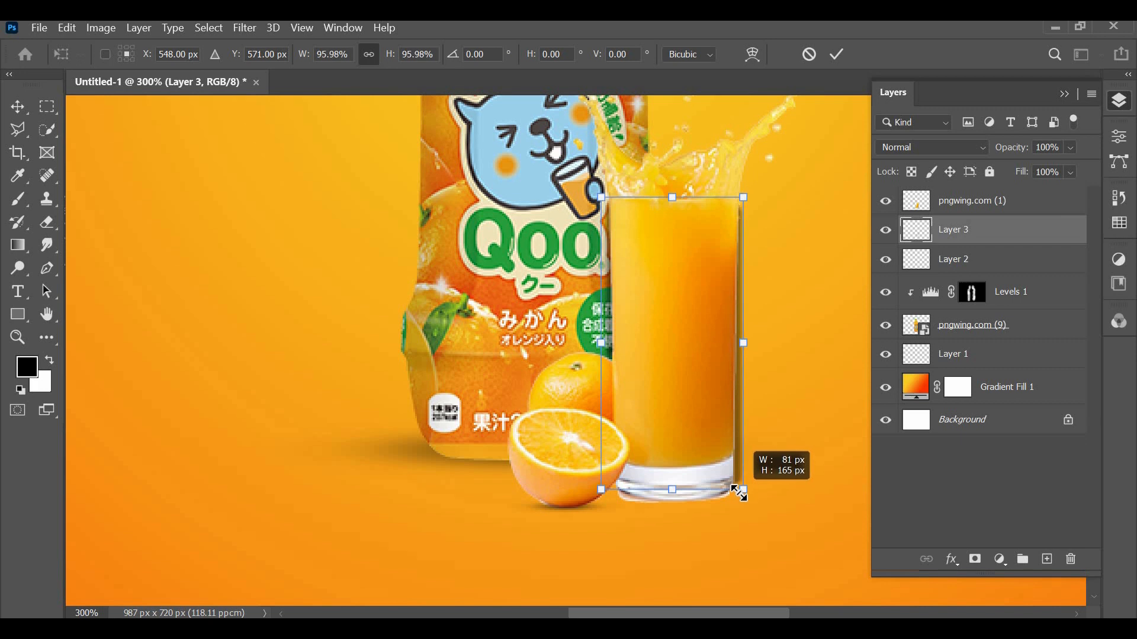
key("Return")
Step: Add another layer and stamp a shadow under the glass's base with the flattened soft brush at size 60
key("b")
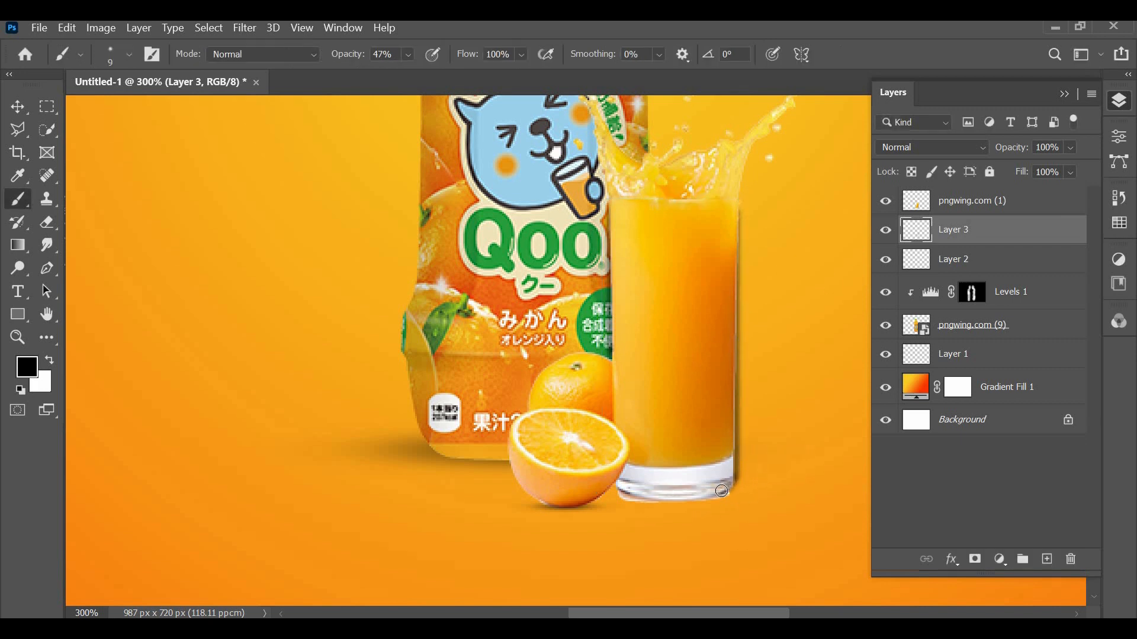
left_click(1047, 560)
right_click(481, 435)
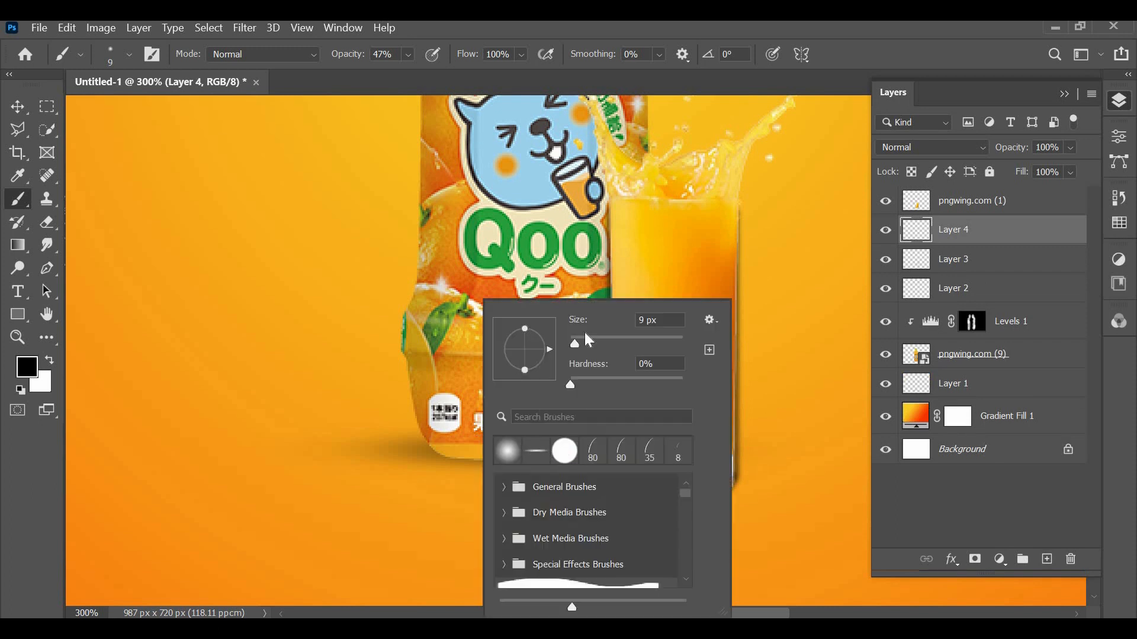
left_click(536, 451)
left_click(773, 30)
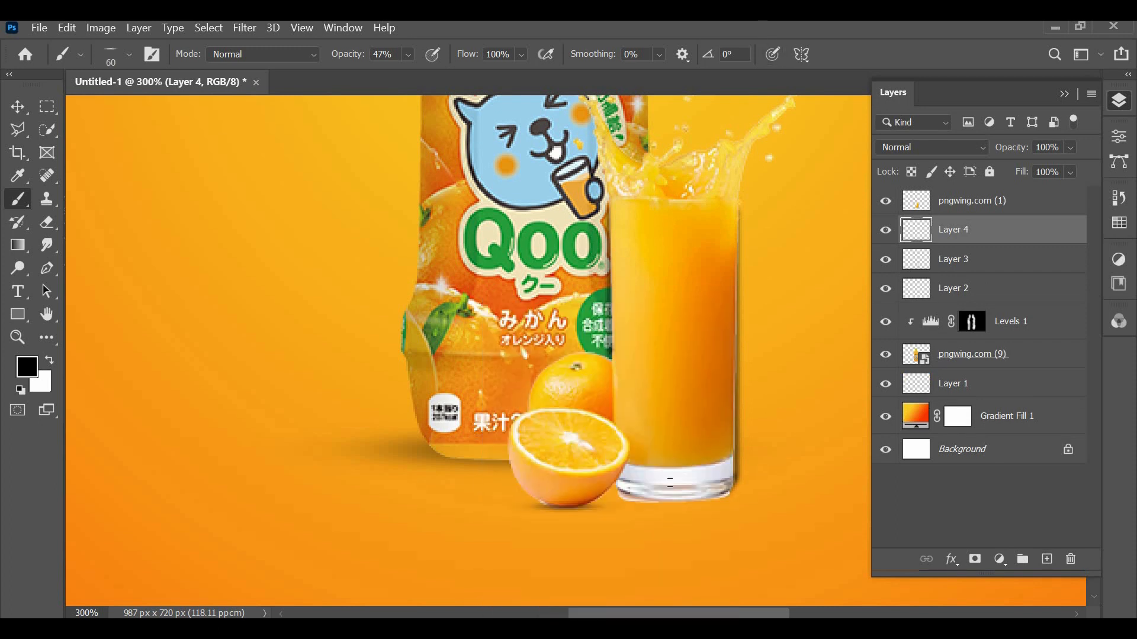
left_click(669, 503)
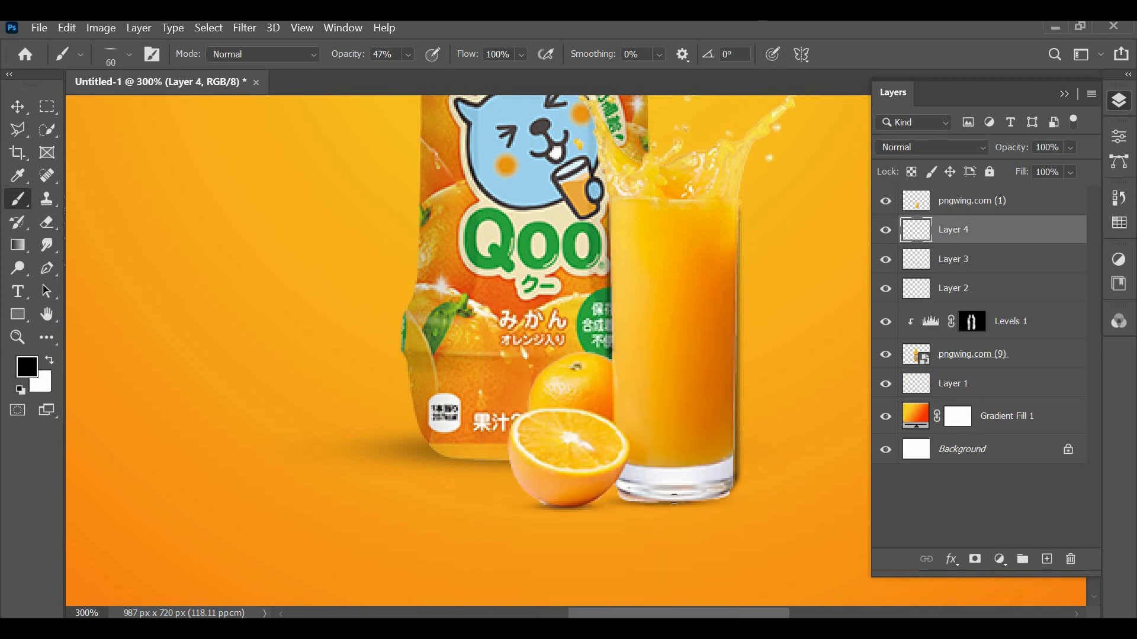
key("ctrl+0")
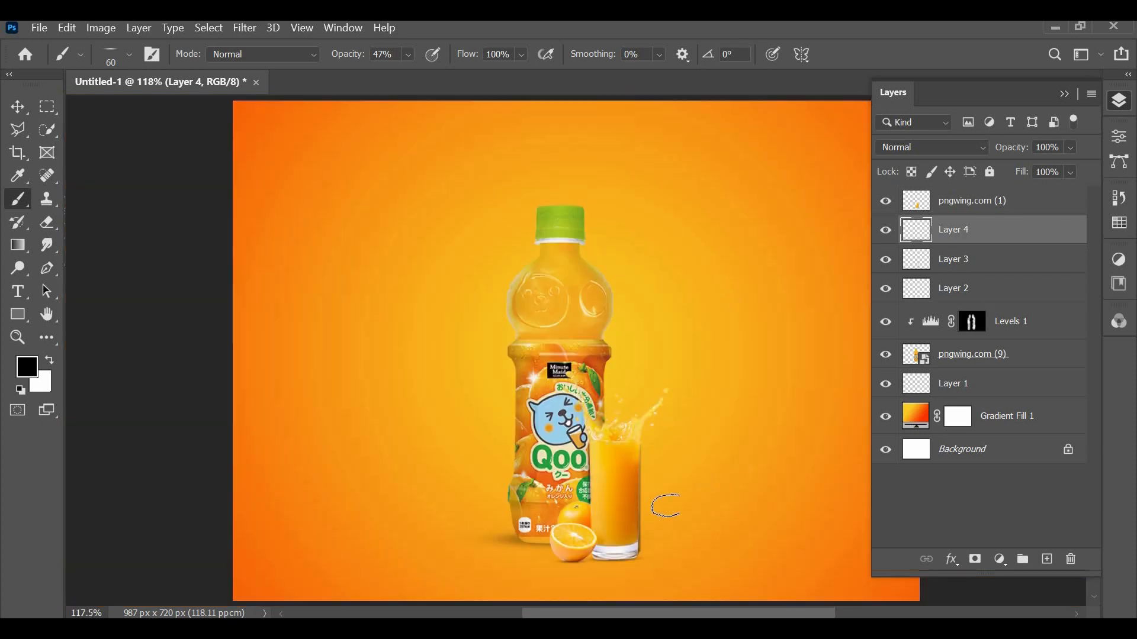
Step: Trim the glass's side-shadow layer using the Eraser with a 50 px round tip
key("e")
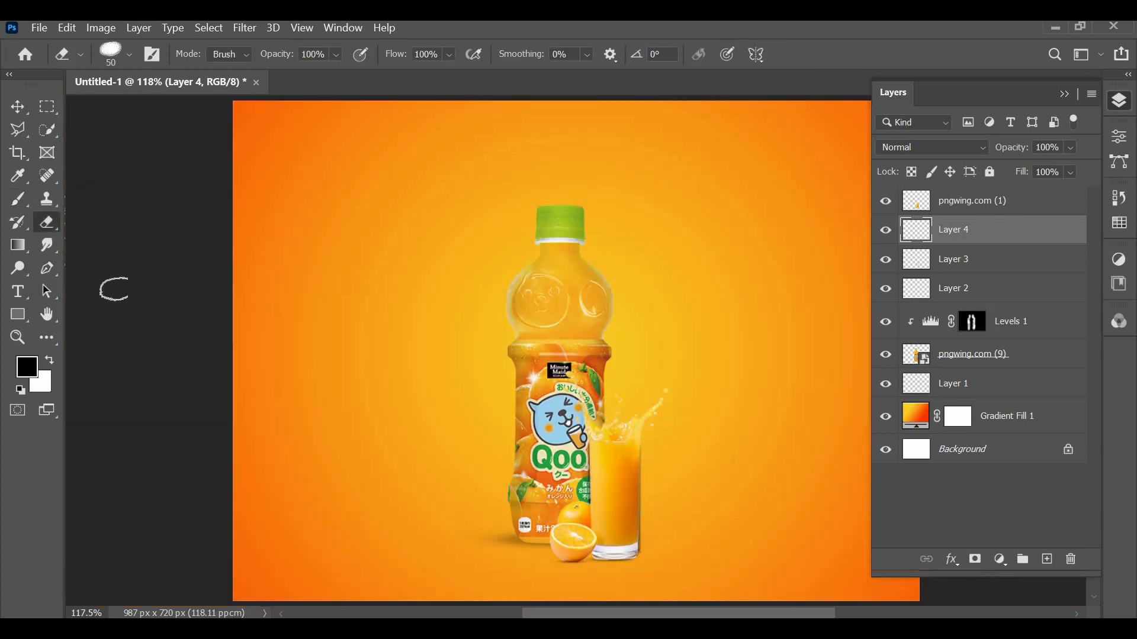
right_click(335, 283)
double_click(368, 433)
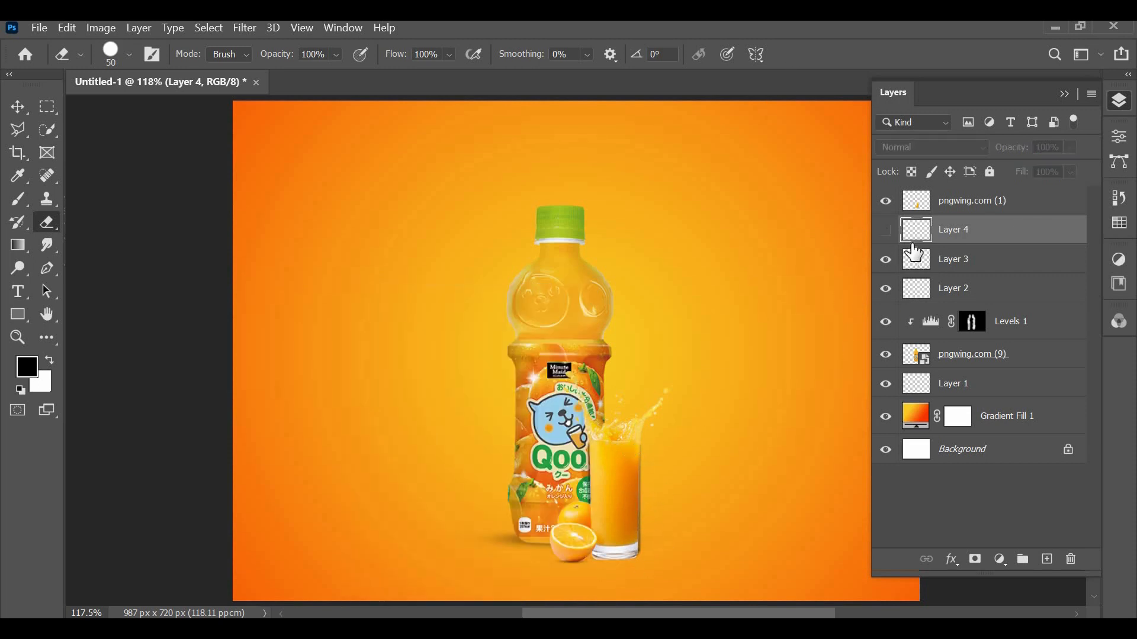
left_click(936, 263)
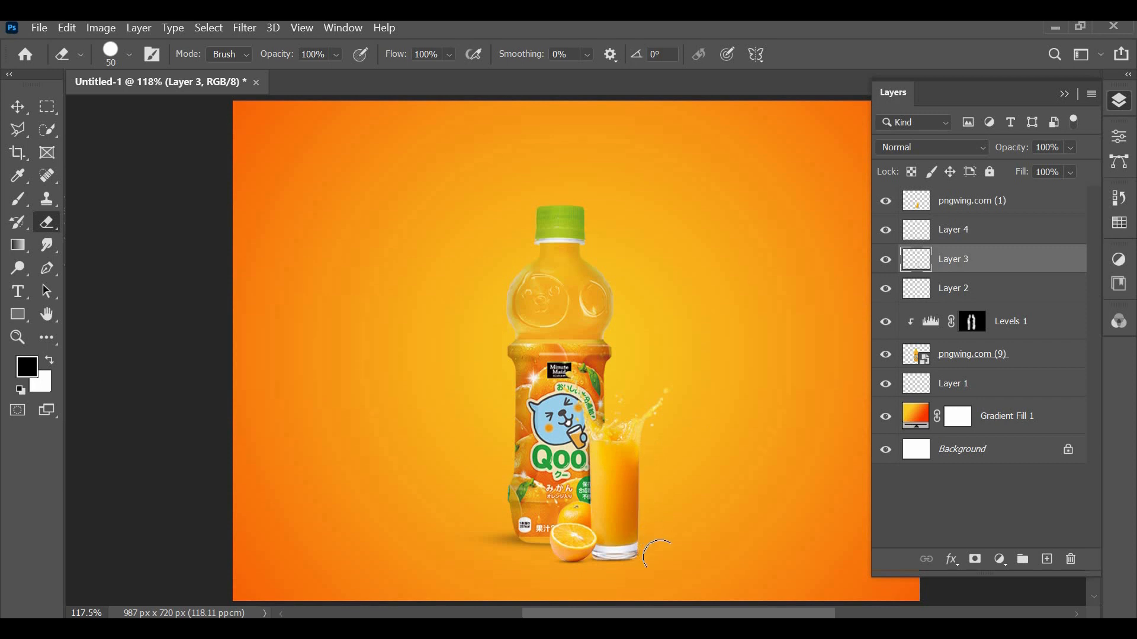
Step: Place the water splash image over the bottle and clip a Black & White adjustment layer to it
key("v")
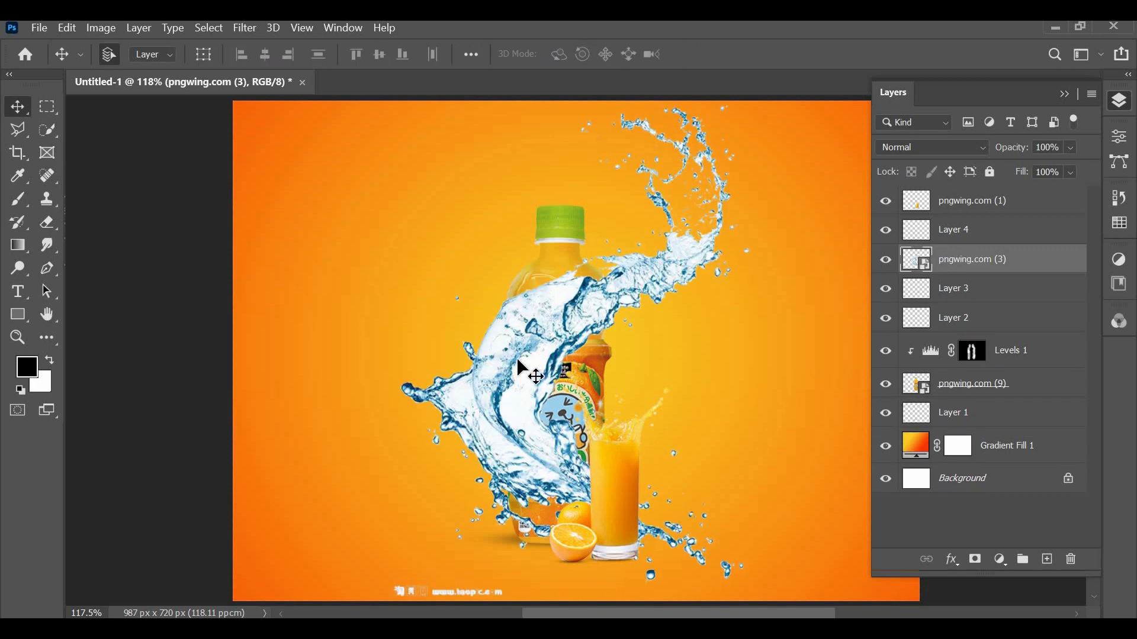
left_click(1000, 560)
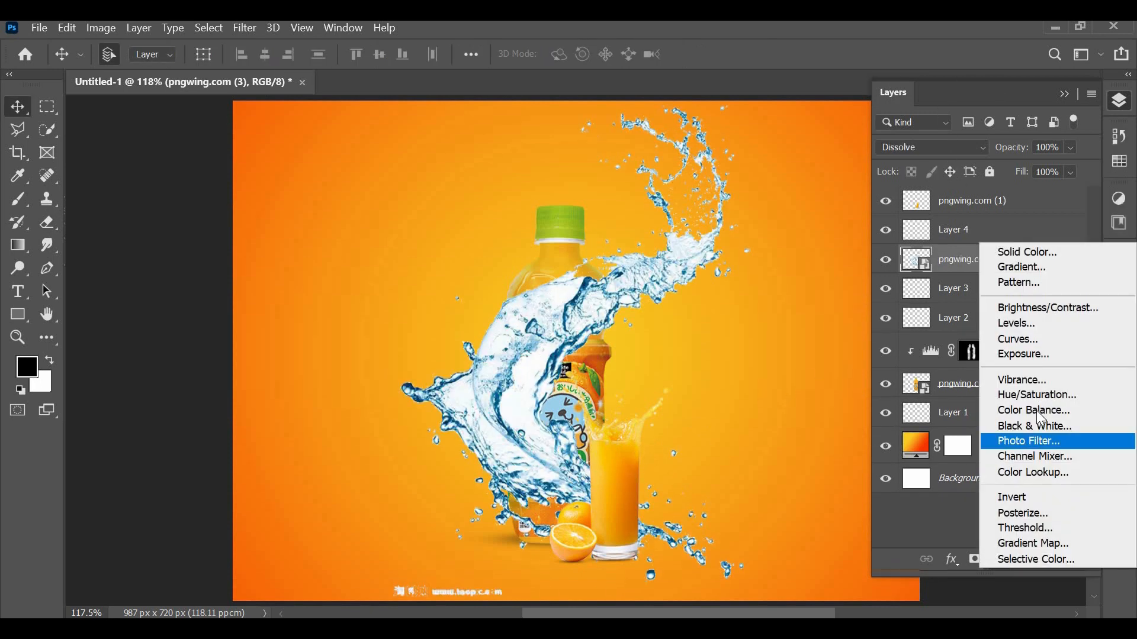
left_click(1036, 426)
left_click(980, 595)
left_click(1088, 112)
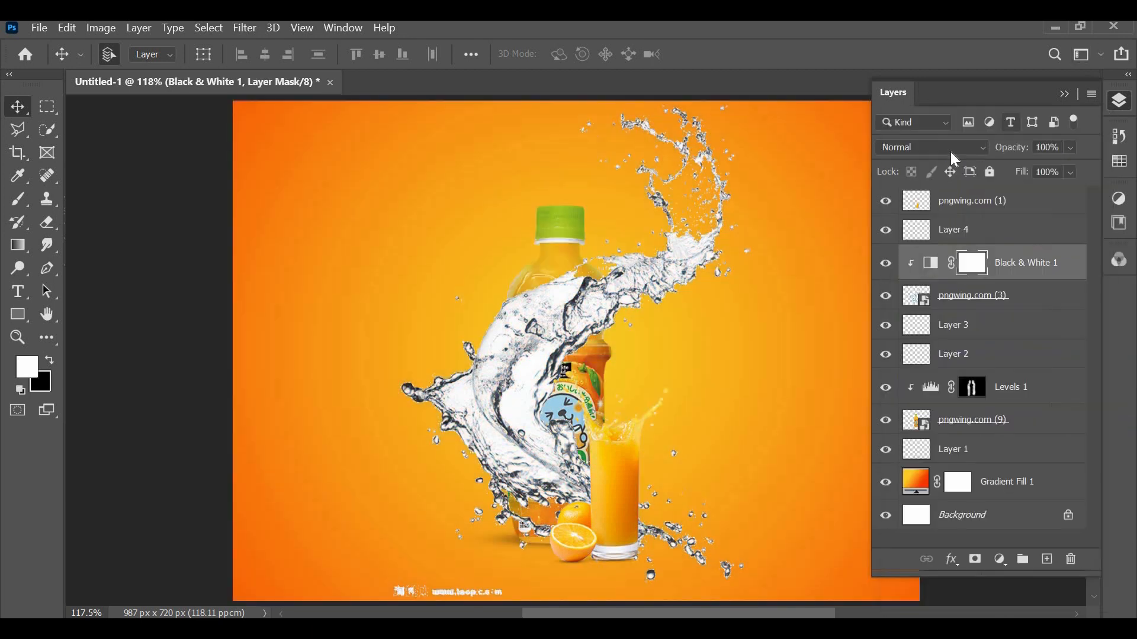
Step: Merge the splash image with its Black & White adjustment and set the merged layer's blend mode to Screen
left_click(1006, 306)
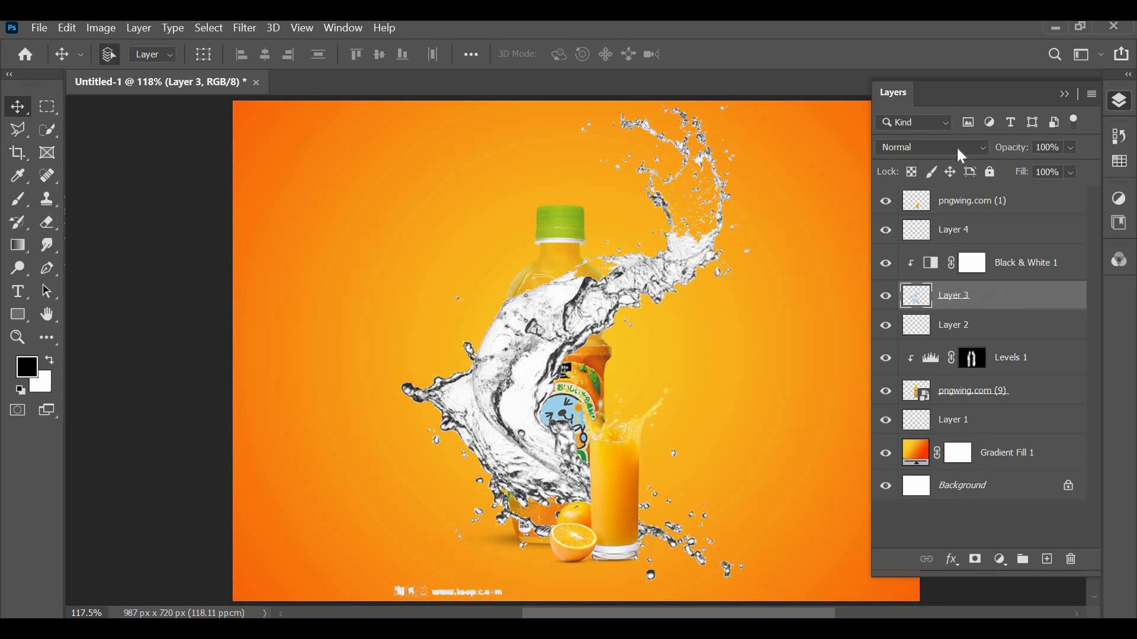
left_click(1010, 274, "shift")
key("ctrl+e")
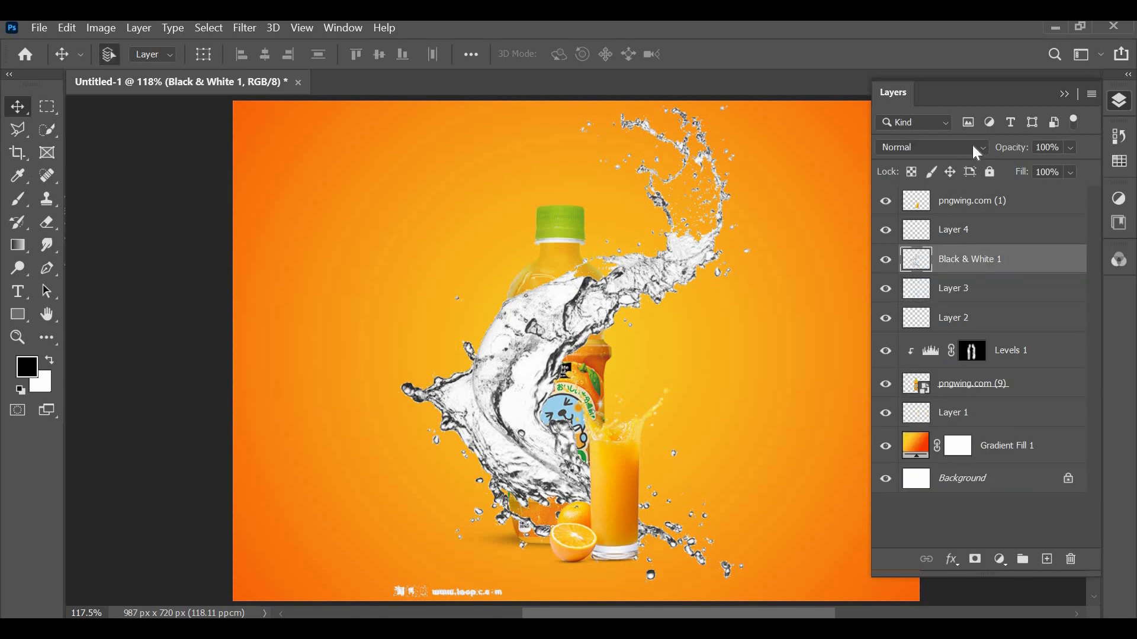
left_click(924, 151)
left_click(904, 301)
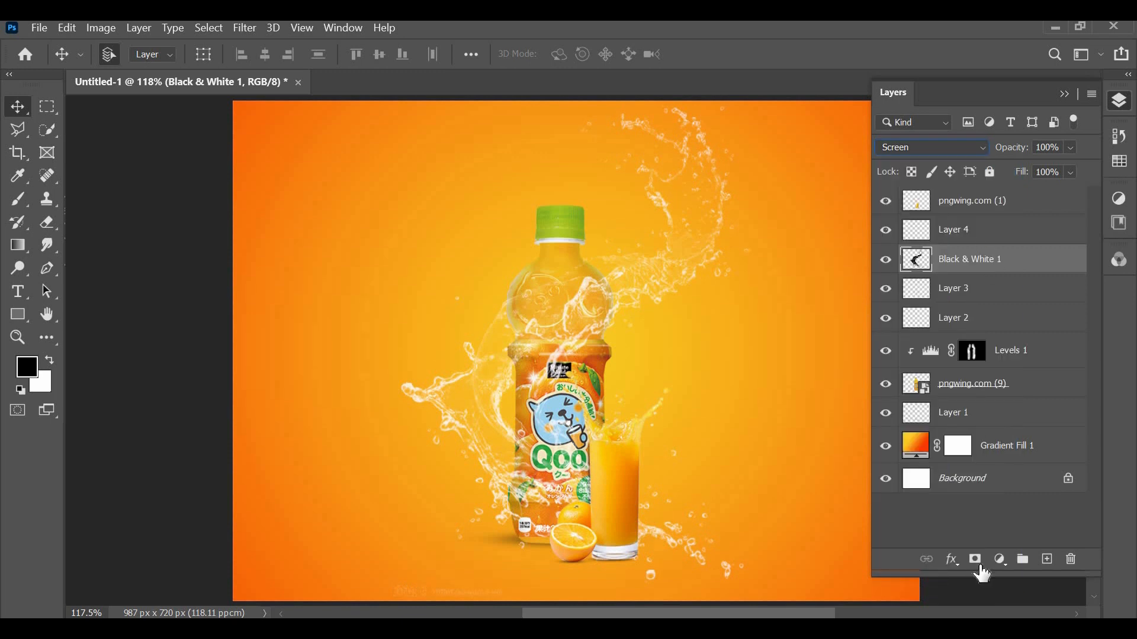
Step: Clip a Hue/Saturation adjustment to the splash layer with Colorize on, hue 30, saturation 69 and lightness +7
left_click(952, 562)
left_click(1006, 553)
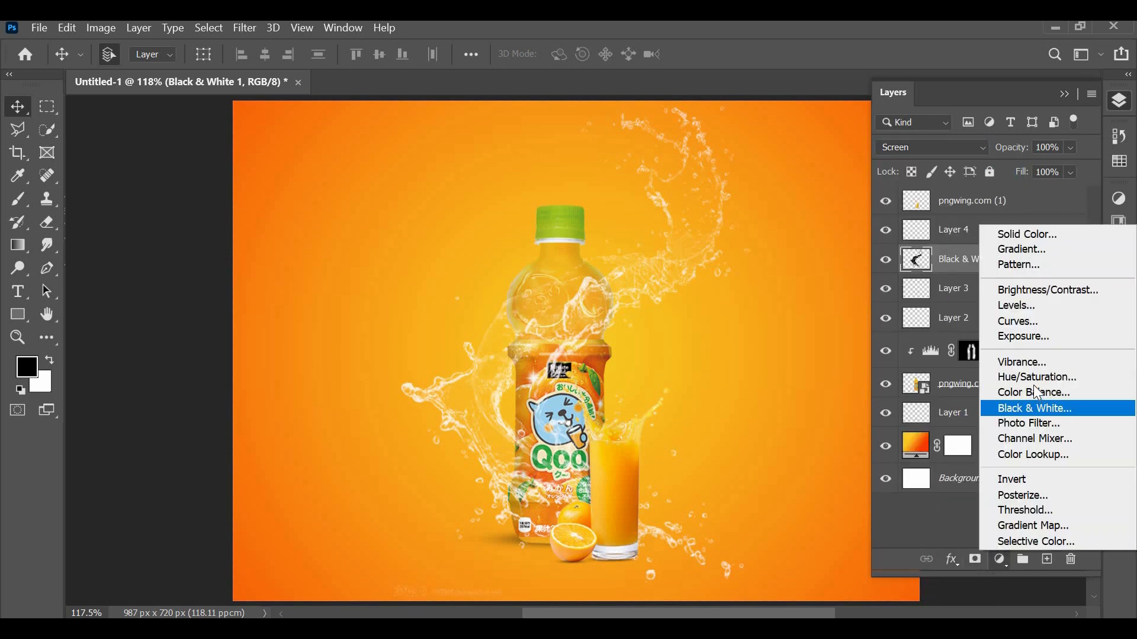
left_click(1033, 378)
left_click_drag(982, 257, 914, 257)
left_click(978, 594)
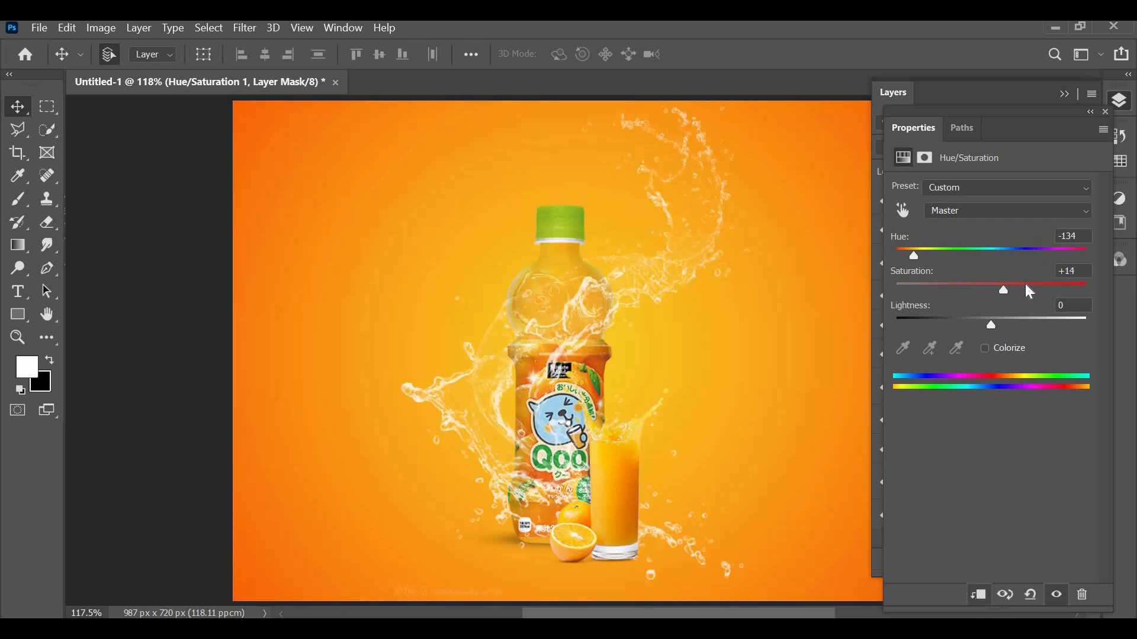
left_click(985, 348)
mouse_move(898, 256)
left_mouse_down()
mouse_move(937, 255)
mouse_move(911, 255)
left_mouse_up()
left_click_drag(1022, 294, 1000, 325)
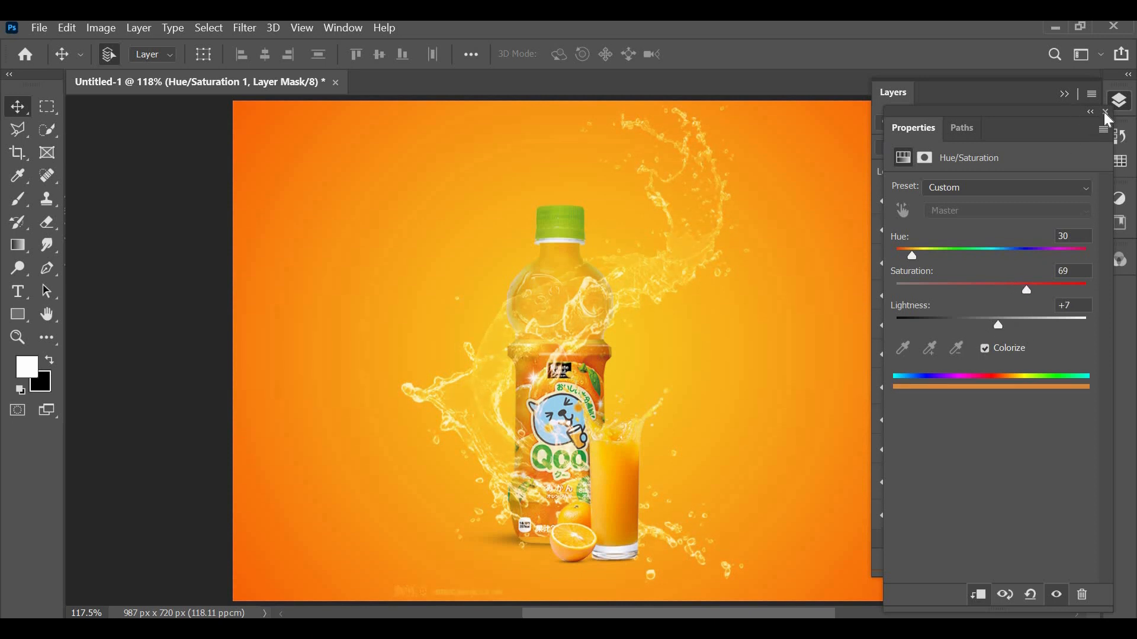
left_click(1107, 113)
Step: Try to merge the Hue/Saturation adjustment into the splash layer, and undo the merge
left_click(1030, 296)
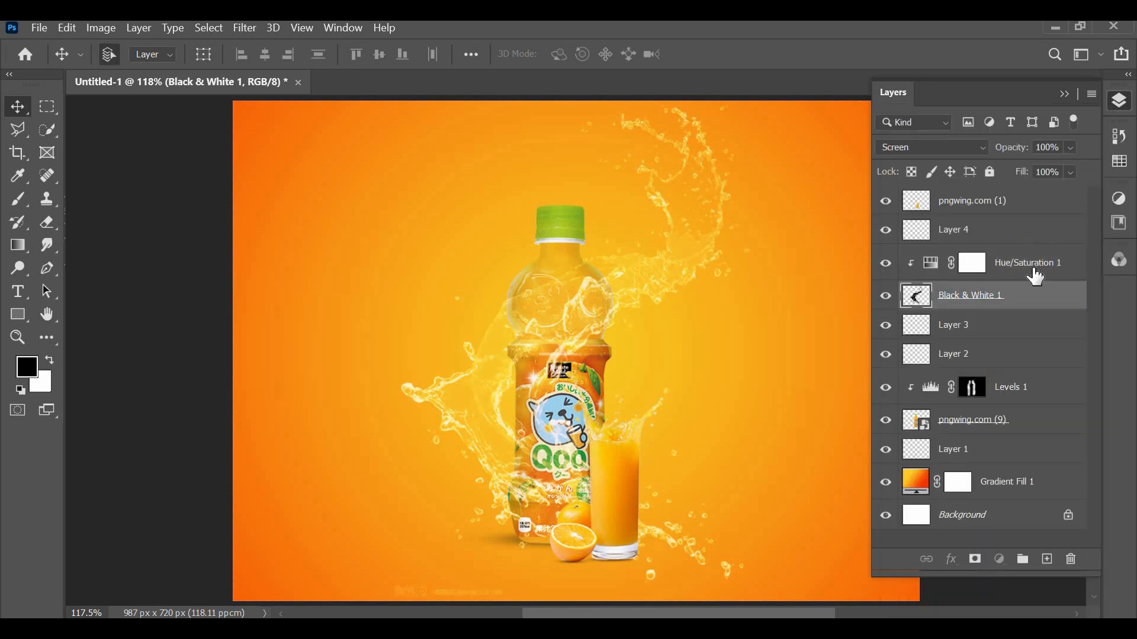
left_click(1029, 262, "ctrl")
key("ctrl+e")
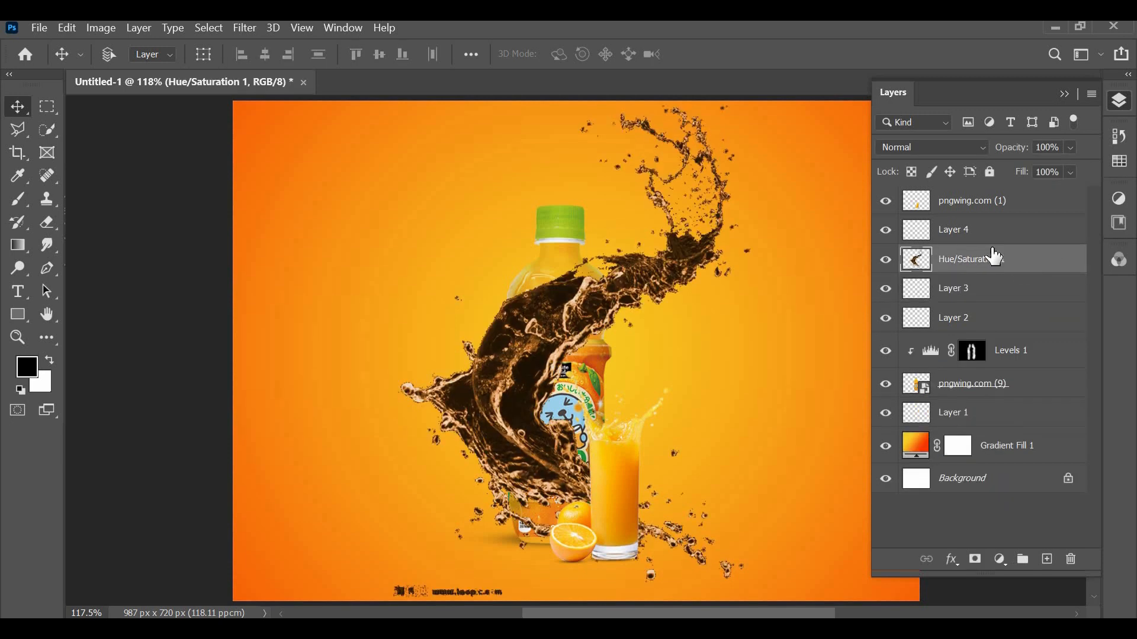
key("ctrl+z")
Step: Convert the Hue/Saturation adjustment layer above the splash to a smart object
right_click(995, 263)
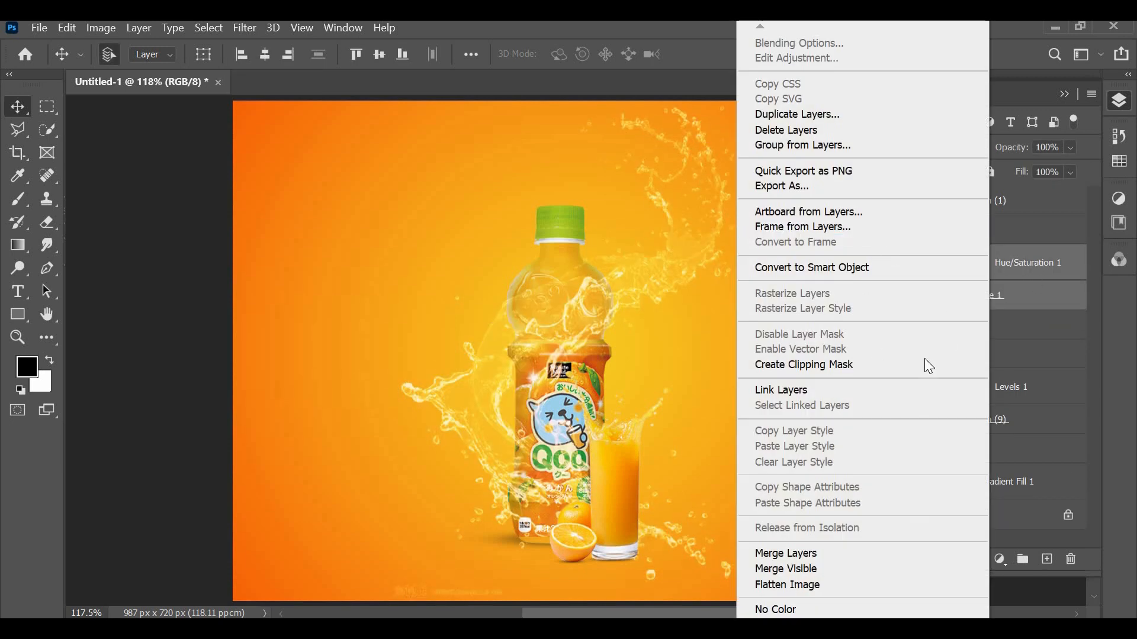
left_click(967, 270)
left_click(1004, 286, "ctrl")
left_click(997, 297)
right_click(1012, 267)
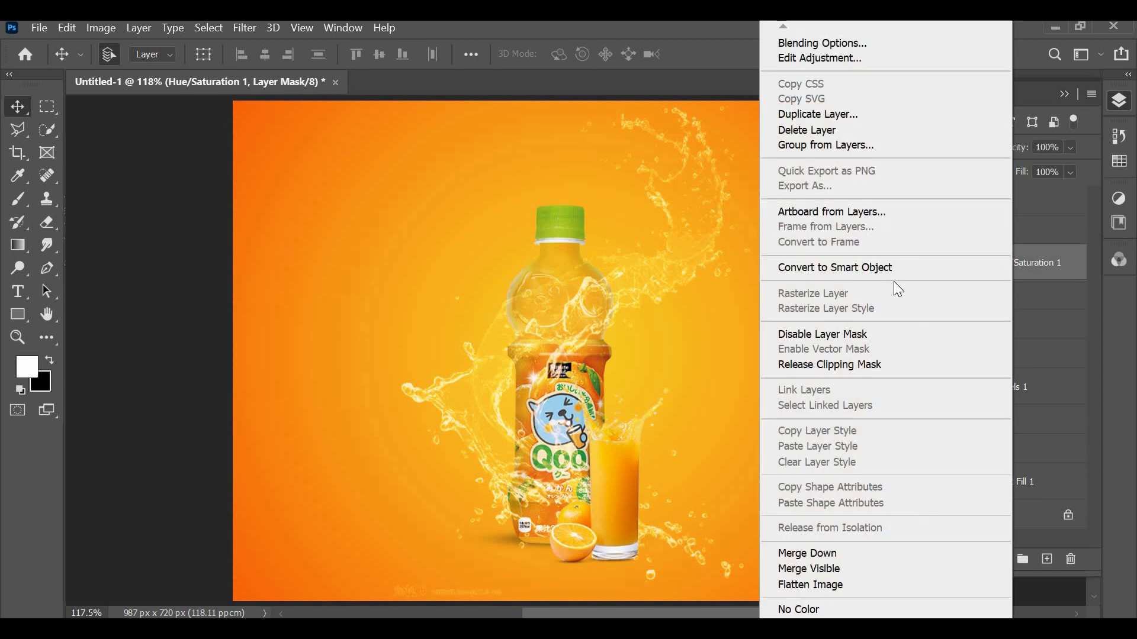
left_click(953, 271)
left_click(959, 289)
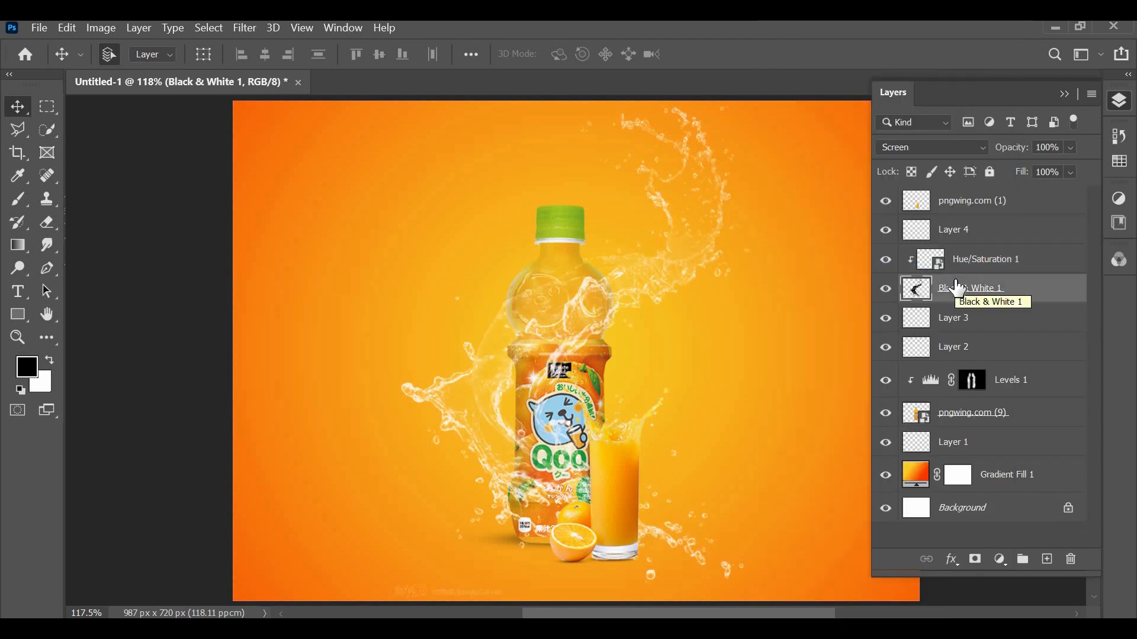
Step: Try to combine the Hue/Saturation smart object with the splash layer, and undo the attempts
left_click(992, 260, "ctrl")
key("ctrl+e")
key("ctrl+z")
right_click(995, 263)
left_click(808, 205)
key("ctrl+z")
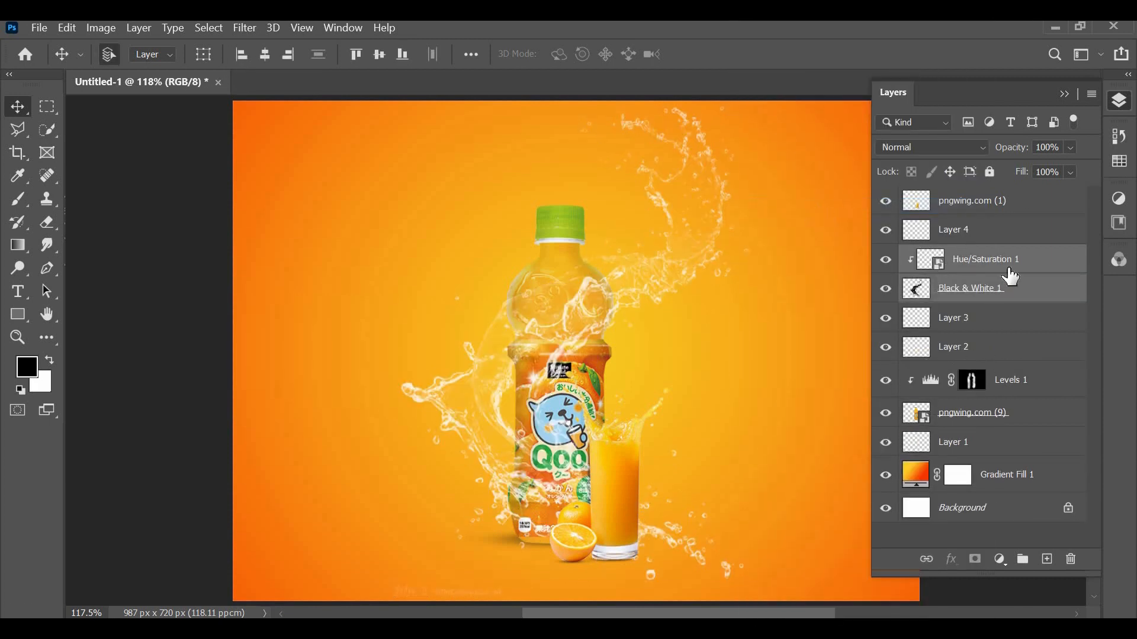
Step: Group the splash with its Hue/Saturation layer, and mask the group with the bottle's inverted outline to hide the splash over the bottle
key("ctrl+g")
left_click(603, 344)
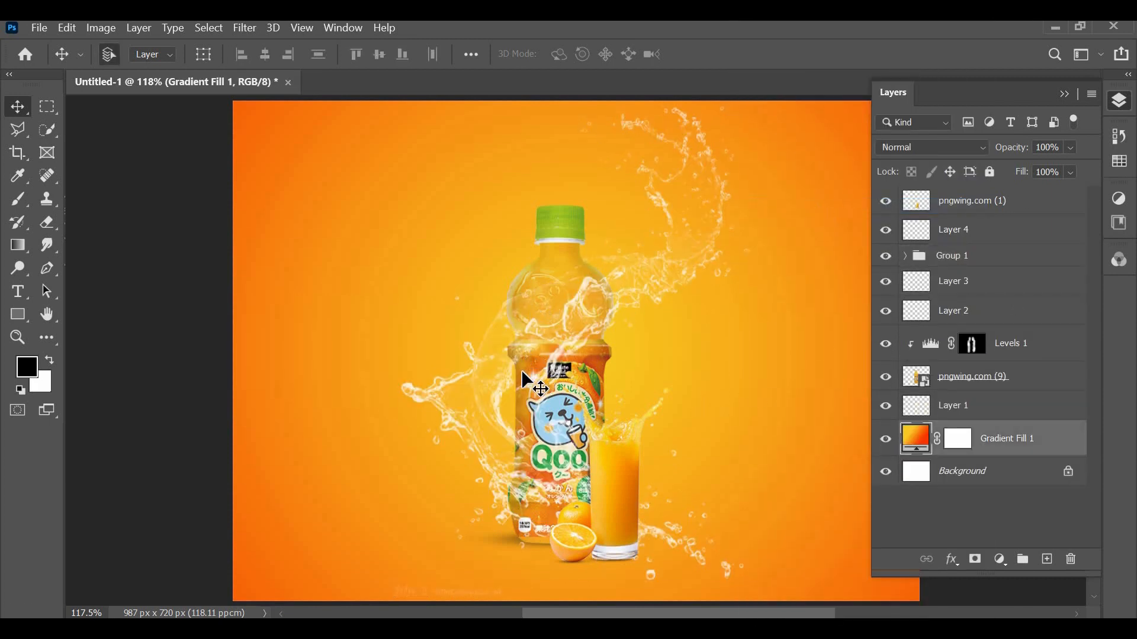
left_click(921, 385, "ctrl")
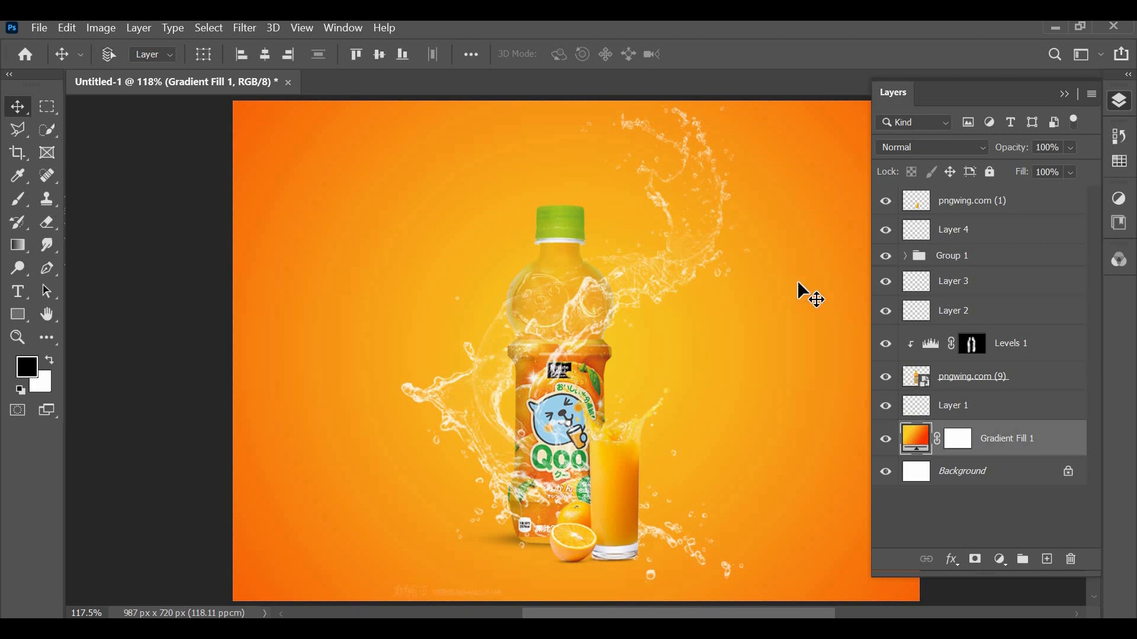
left_click(987, 204)
left_click(974, 282)
left_click(974, 256)
left_click(978, 561)
key("x")
key("ctrl+i")
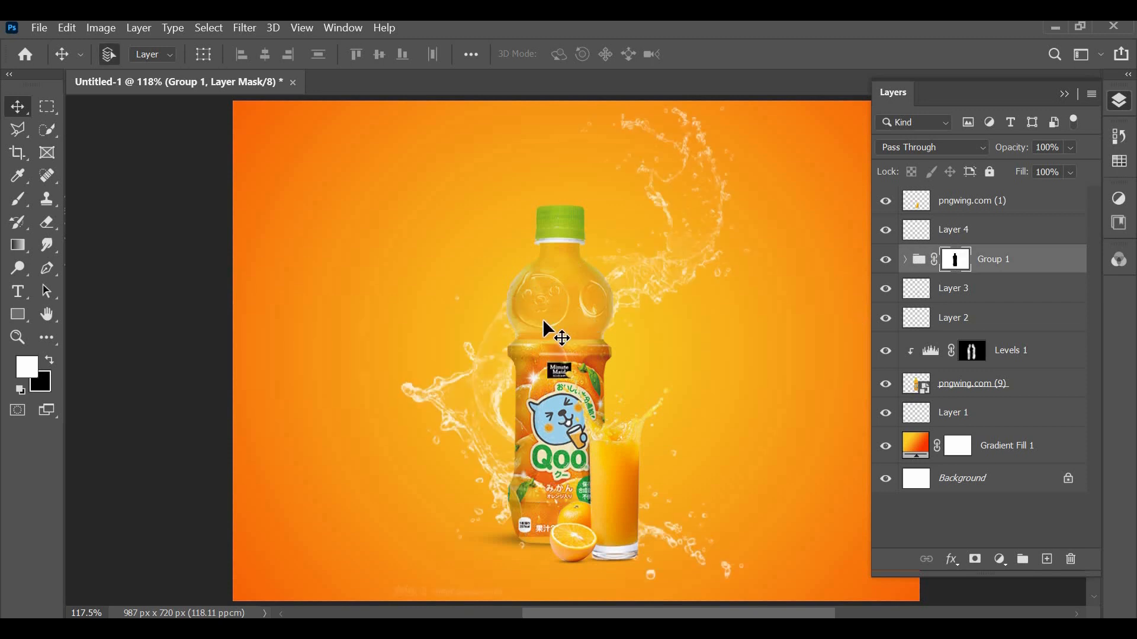
Step: Add the green leaves image, move its layer beneath the bottle layer, and rotate the leaves counterclockwise around the bottle
left_click(1068, 95)
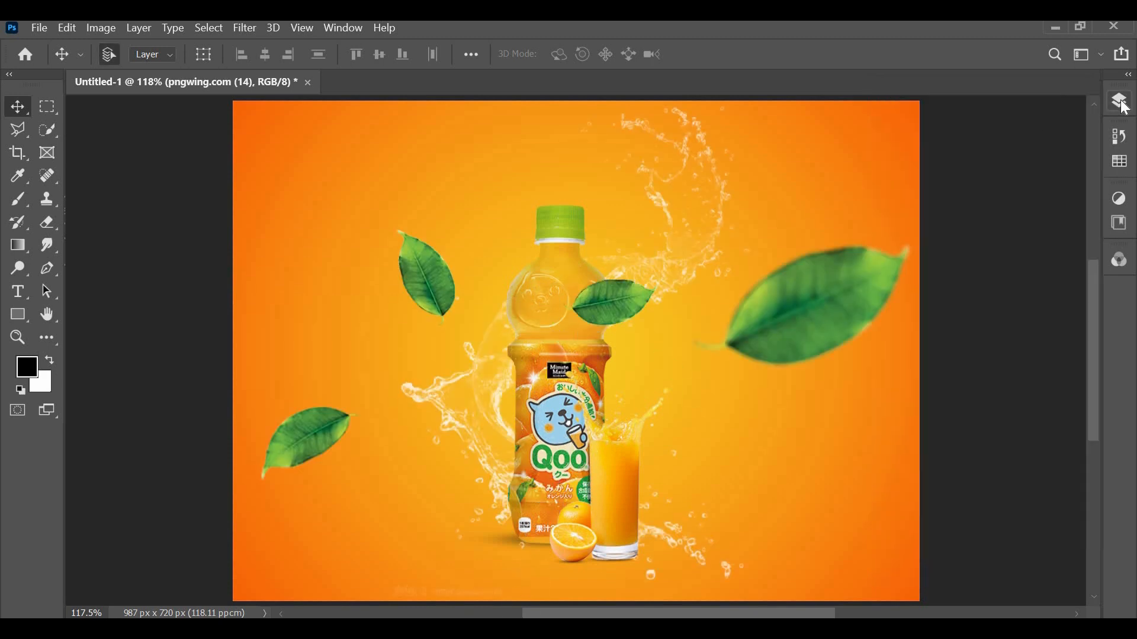
left_click(1120, 101)
left_click_drag(969, 256, 993, 441)
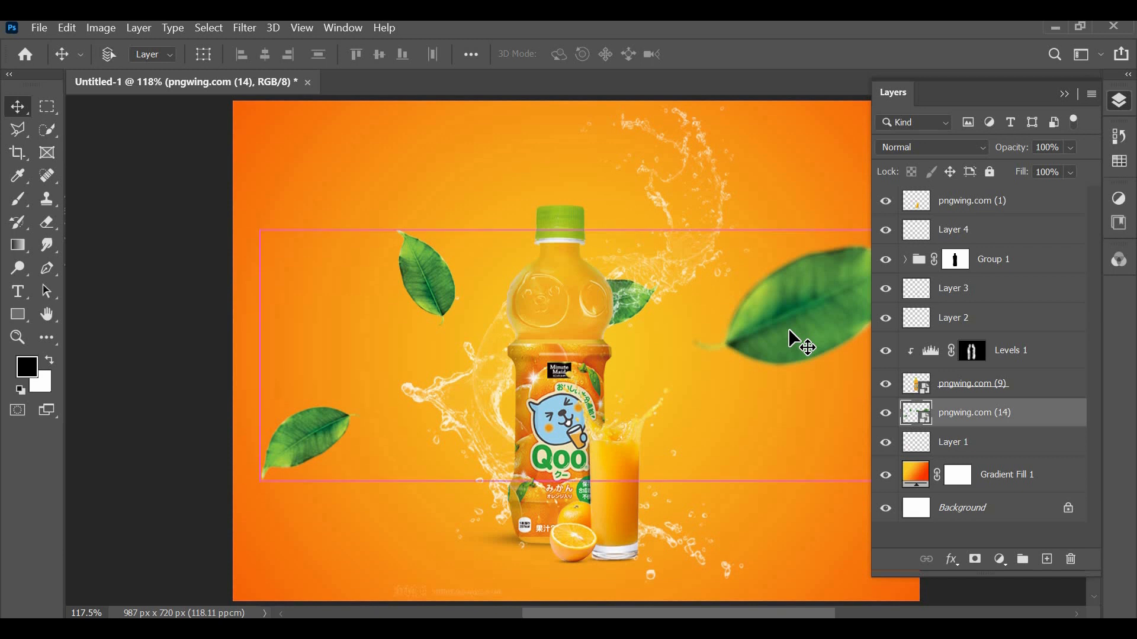
key("ctrl+t")
left_click_drag(955, 461, 974, 370)
key("Return")
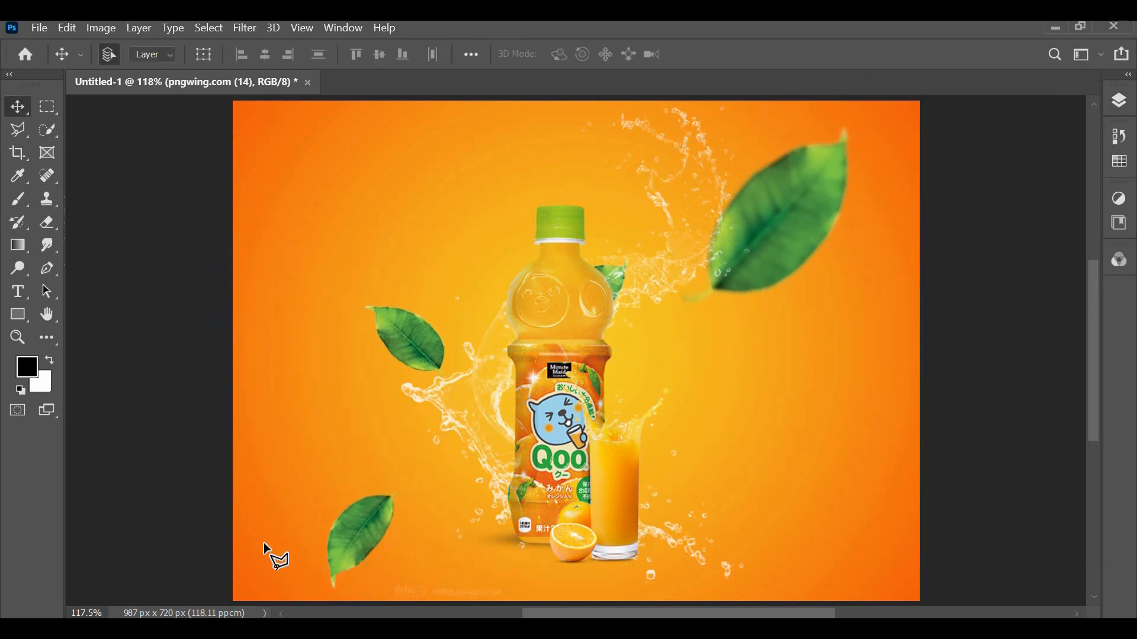
Step: Lasso the leaf in the canvas's lower left, copy it to a new layer, and place it smaller and rotated in the lower right
key("l")
right_click(13, 142)
left_click(87, 129)
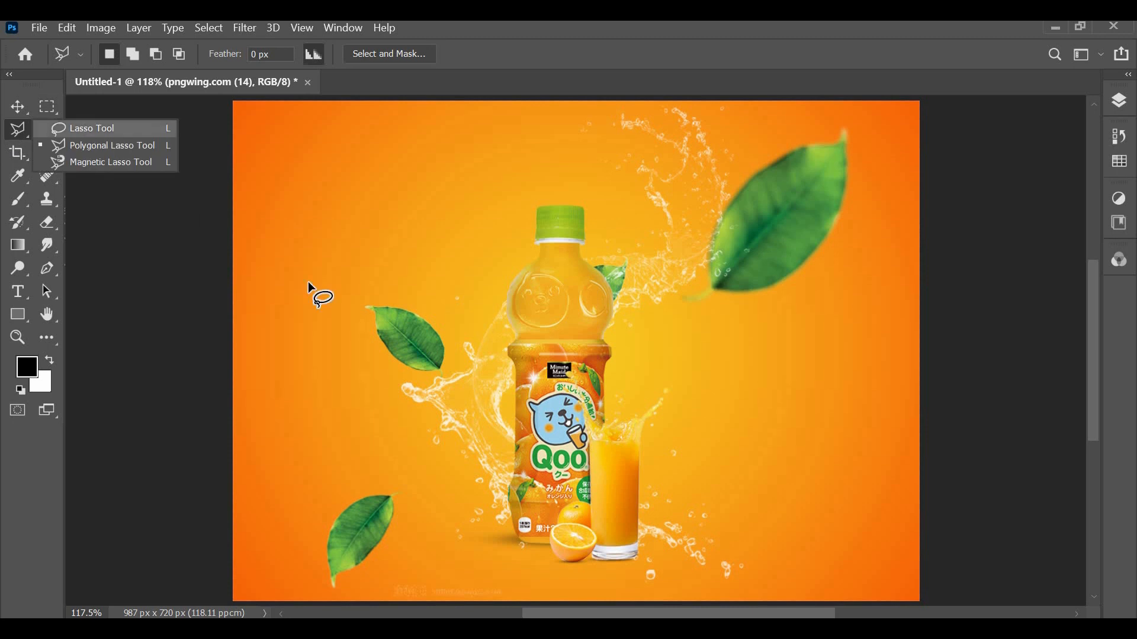
left_click_drag(411, 502, 399, 468)
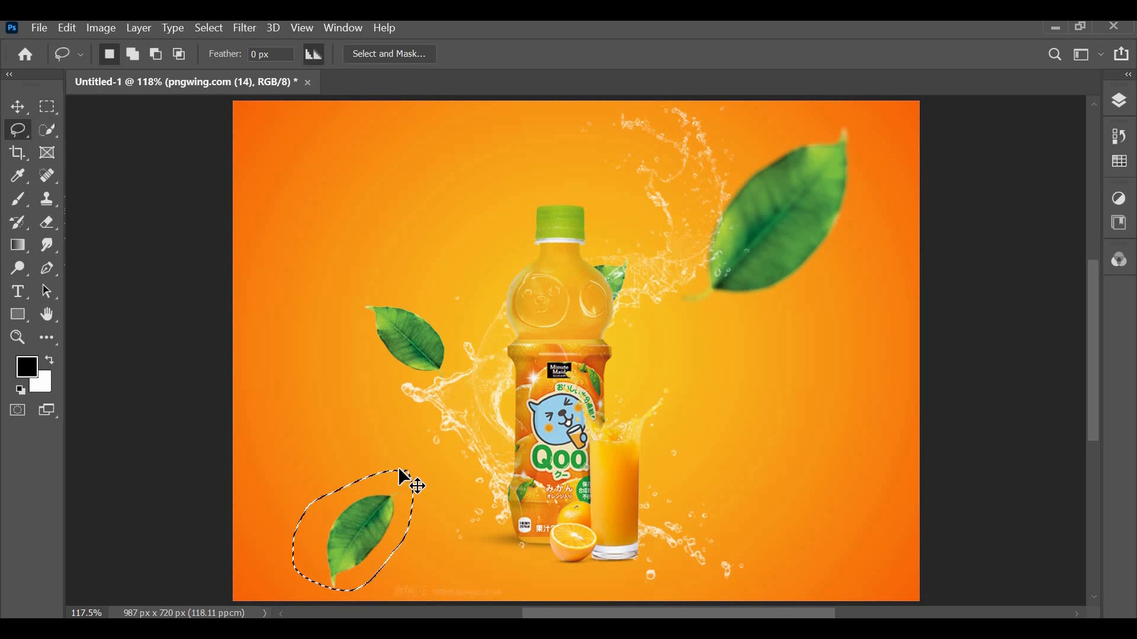
key("ctrl+j")
key("v")
left_click_drag(367, 527, 847, 513)
key("ctrl+t")
left_click_drag(925, 550, 872, 513)
key("Return")
Step: Copy the leaf behind the bottle to a new layer, and move, scale and rotate it into the canvas's upper left area
key("l")
left_click_drag(674, 289, 677, 296)
key("v")
key("ctrl+j")
key("t")
key("ctrl+t")
left_click_drag(747, 254, 286, 221)
left_click_drag(389, 264, 338, 217)
left_click_drag(314, 188, 346, 168)
left_click_drag(385, 249, 294, 253)
left_click_drag(428, 170, 445, 227)
left_click_drag(337, 161, 343, 163)
key("Return")
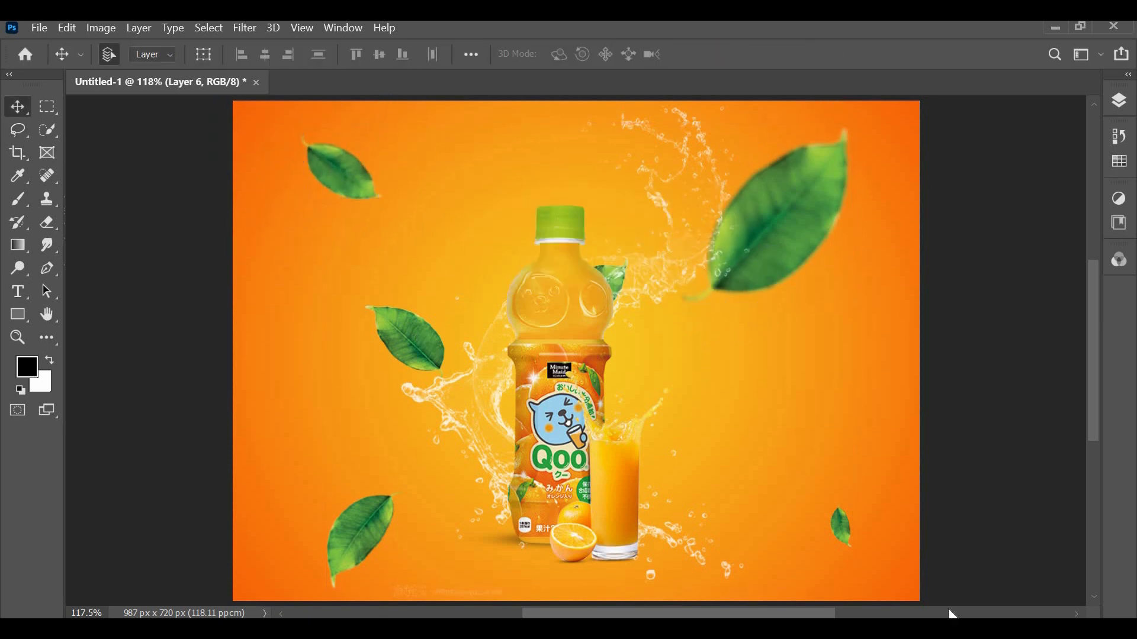
Step: Copy the leaf behind the bottle once more, and place it scaled down and rotated to the right of the juice glass
left_click(618, 280)
key("l")
left_click_drag(658, 261, 651, 256)
key("ctrl+j")
key("ctrl+t")
left_click_drag(584, 308, 746, 427)
left_click_drag(817, 401, 756, 480)
left_click_drag(782, 371, 755, 405)
key("Return")
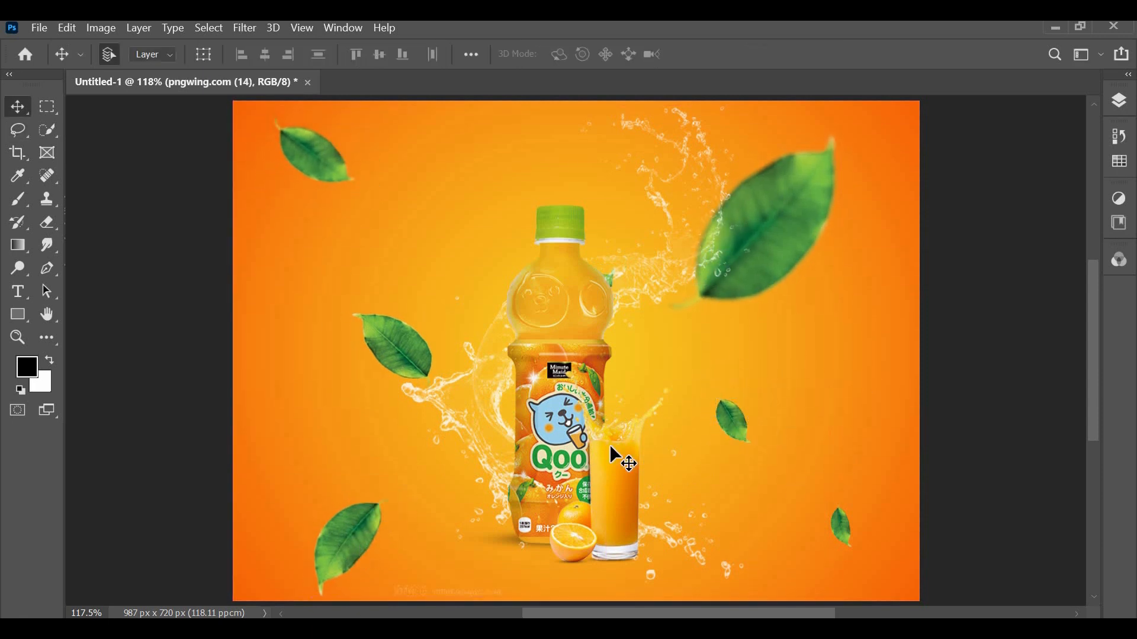